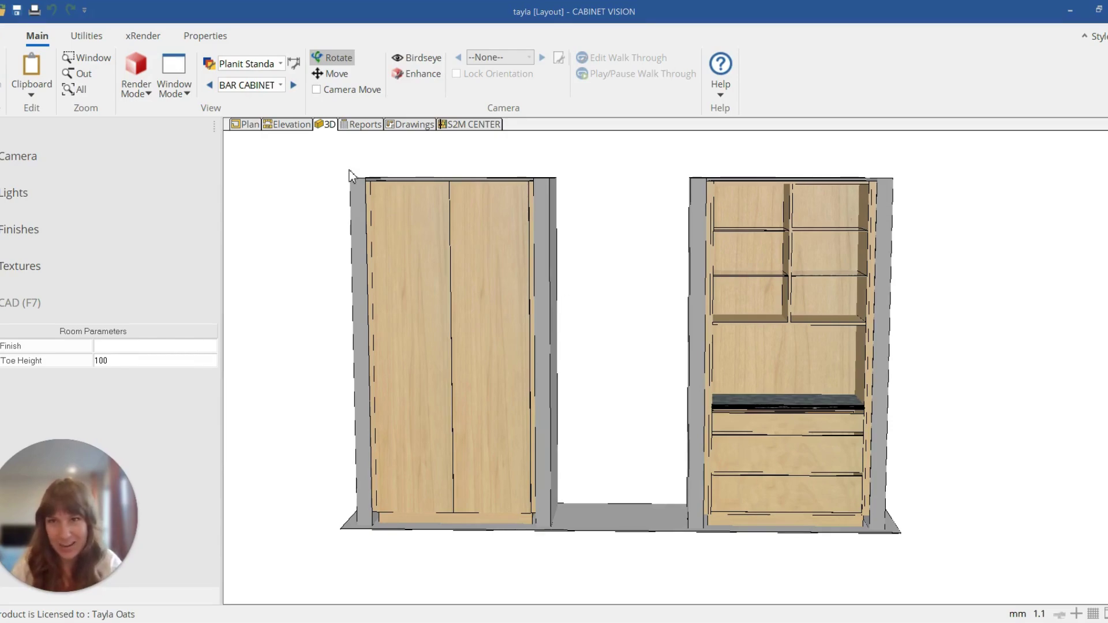
Step: Set the left tall cabinet's Open Doors to 100 in Elevation, then view both cabinets in 3D
{"action": "left_click", "coordinate": [296, 124]}
{"action": "left_click", "coordinate": [501, 309]}
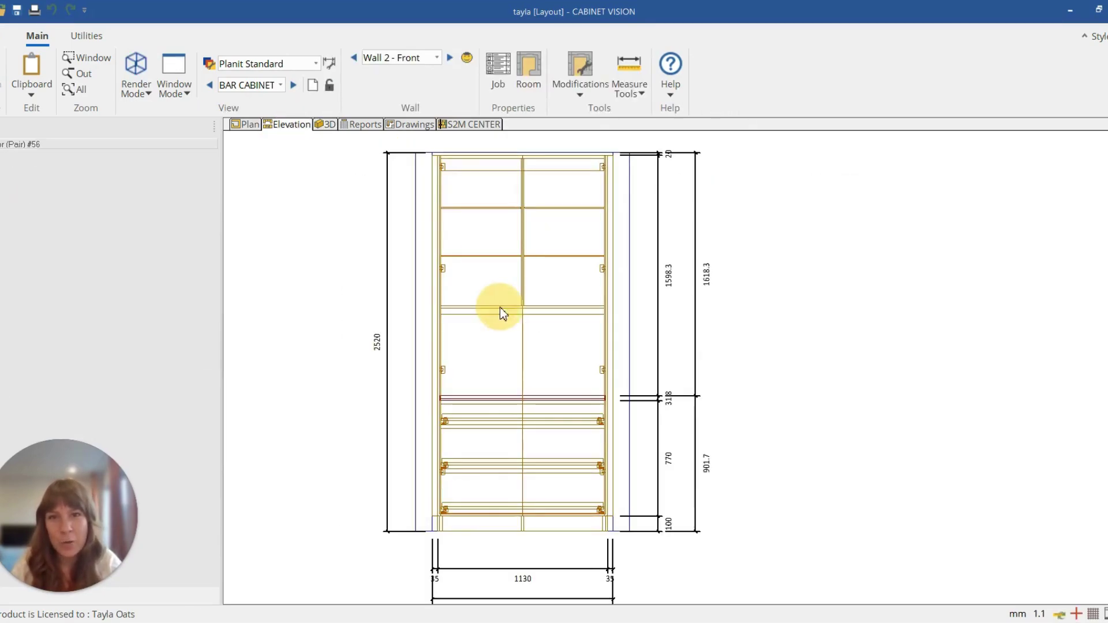
{"action": "right_click", "coordinate": [500, 312]}
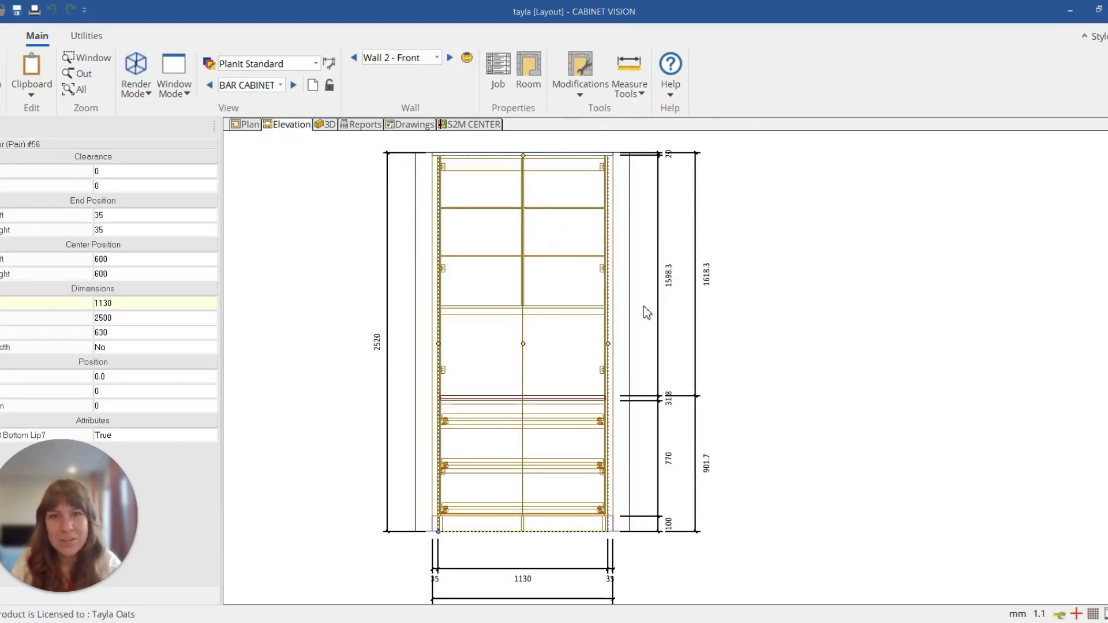
{"action": "left_click_drag", "start_coordinate": [414, 337], "coordinate": [459, 336]}
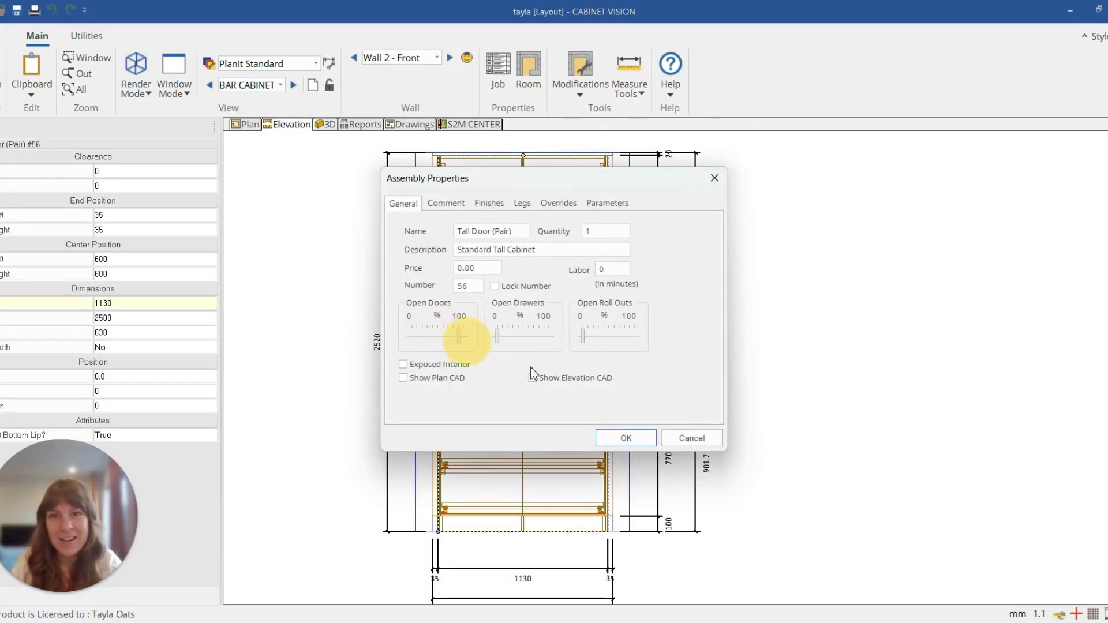
{"action": "left_click", "coordinate": [635, 440]}
{"action": "left_click", "coordinate": [326, 126]}
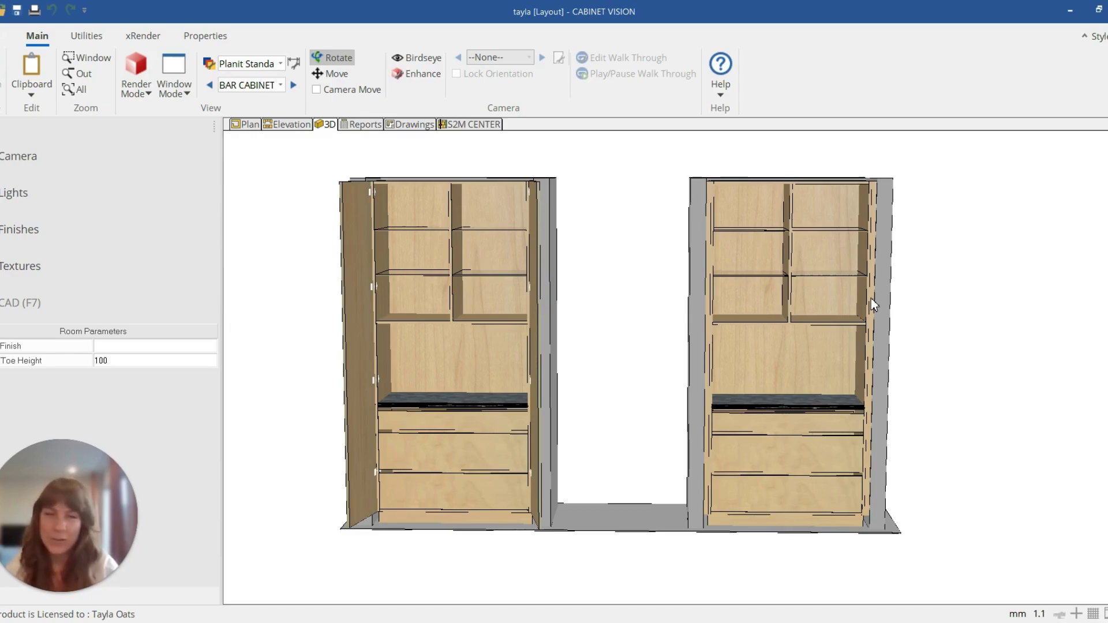
Step: Select the right-hand cabinet #59 in Plan, then open it in Assembly view from Elevation
{"action": "left_click", "coordinate": [294, 126]}
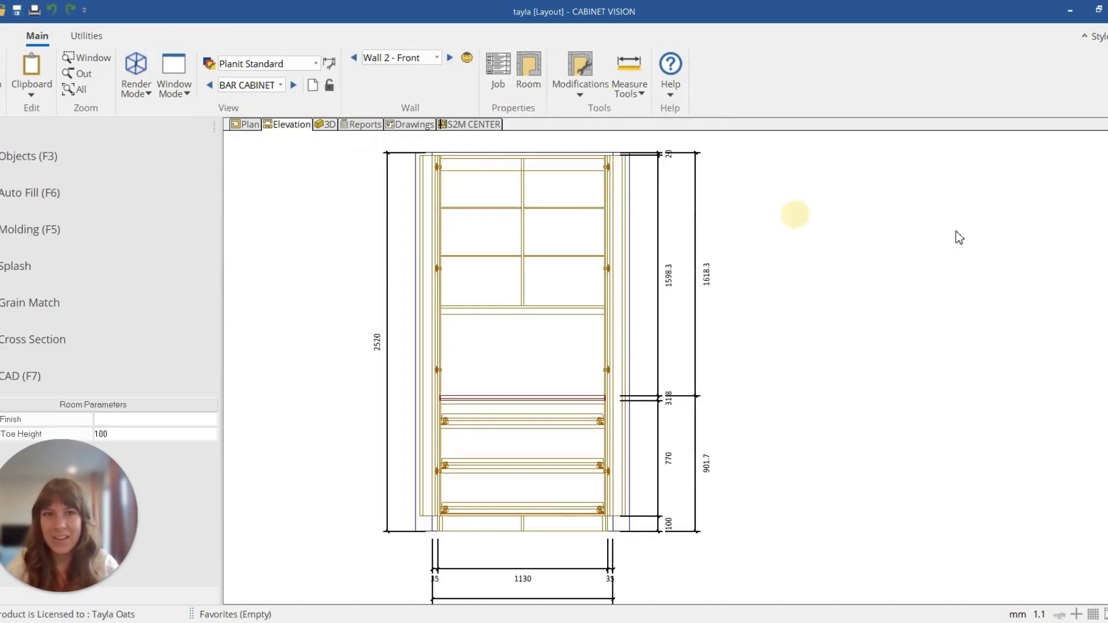
{"action": "left_click", "coordinate": [248, 125]}
{"action": "left_click", "coordinate": [681, 329]}
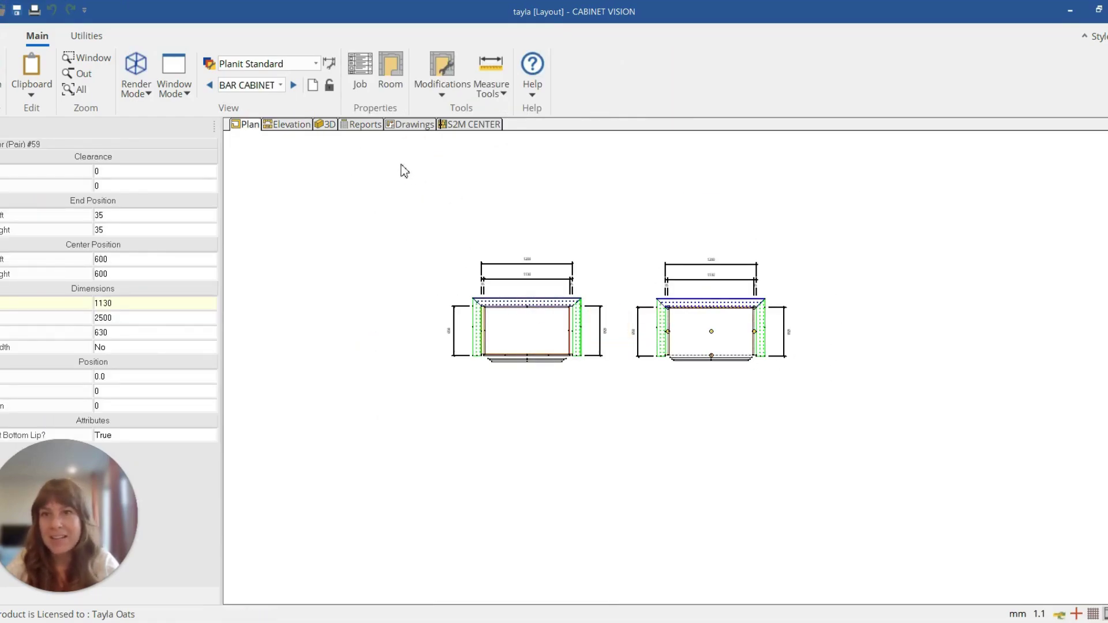
{"action": "left_click", "coordinate": [287, 125]}
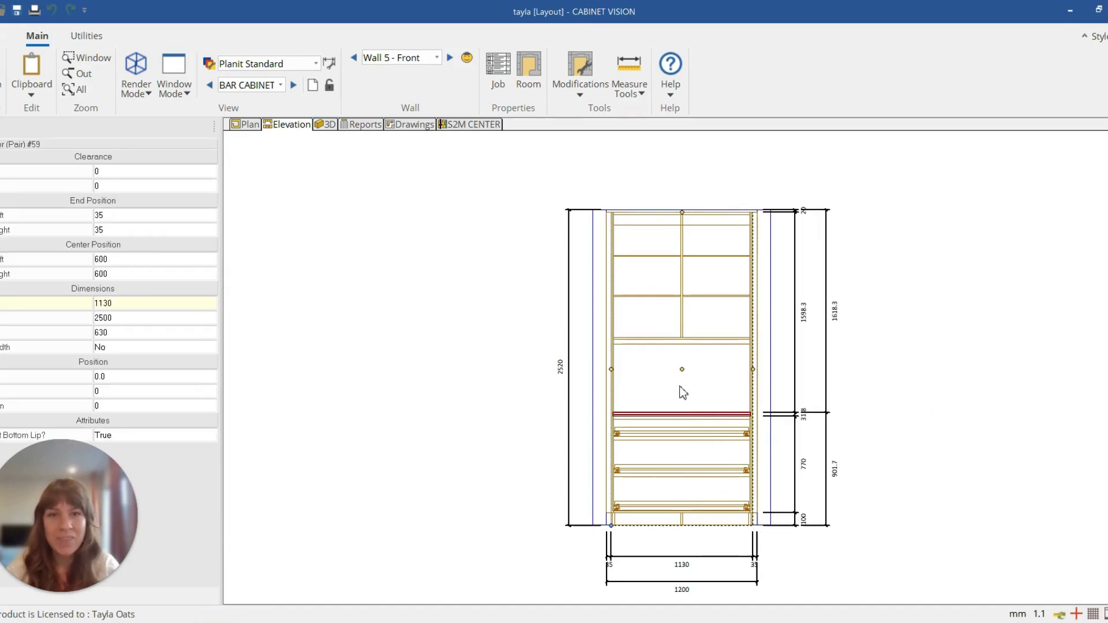
{"action": "right_click", "coordinate": [663, 360]}
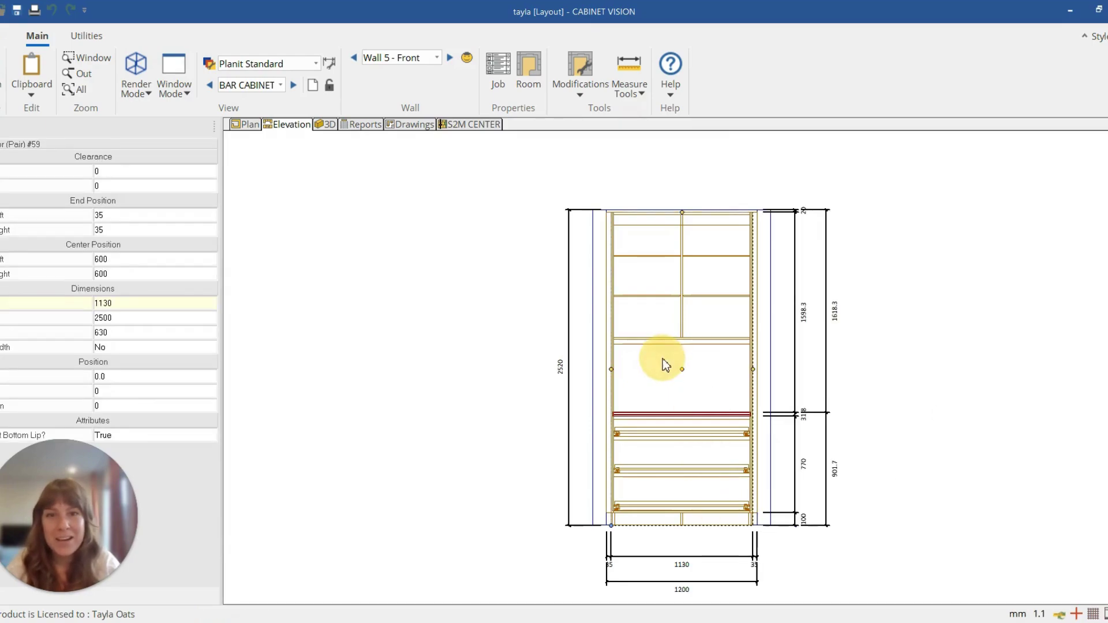
{"action": "double_click", "coordinate": [663, 361]}
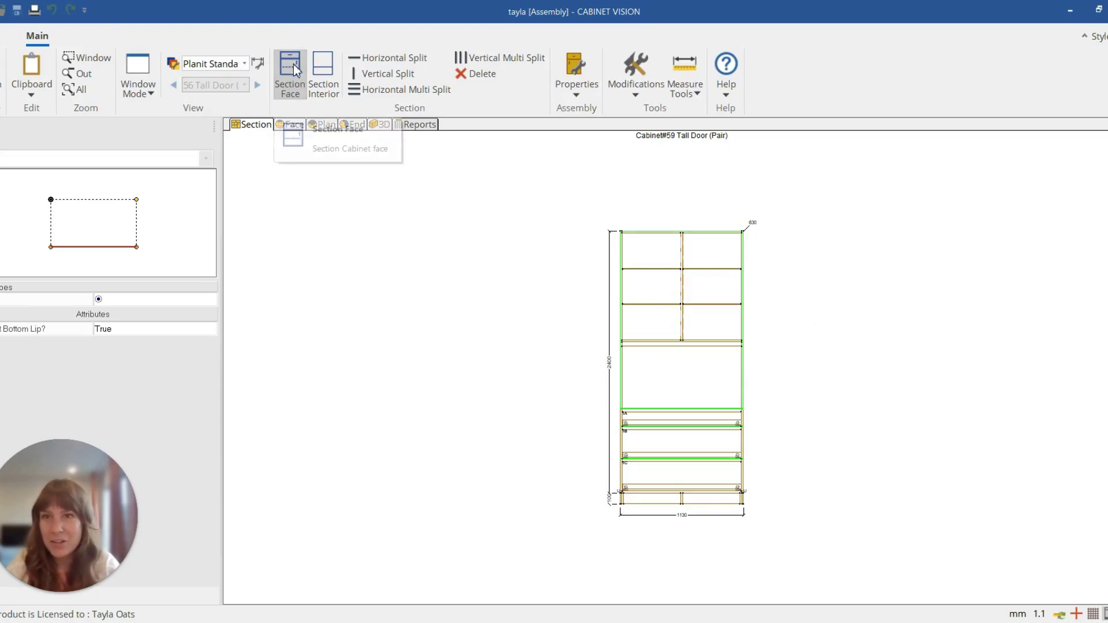
Step: Set the upper face section's Type to Door and check the doors over three drawers in 3D
{"action": "left_click", "coordinate": [696, 353]}
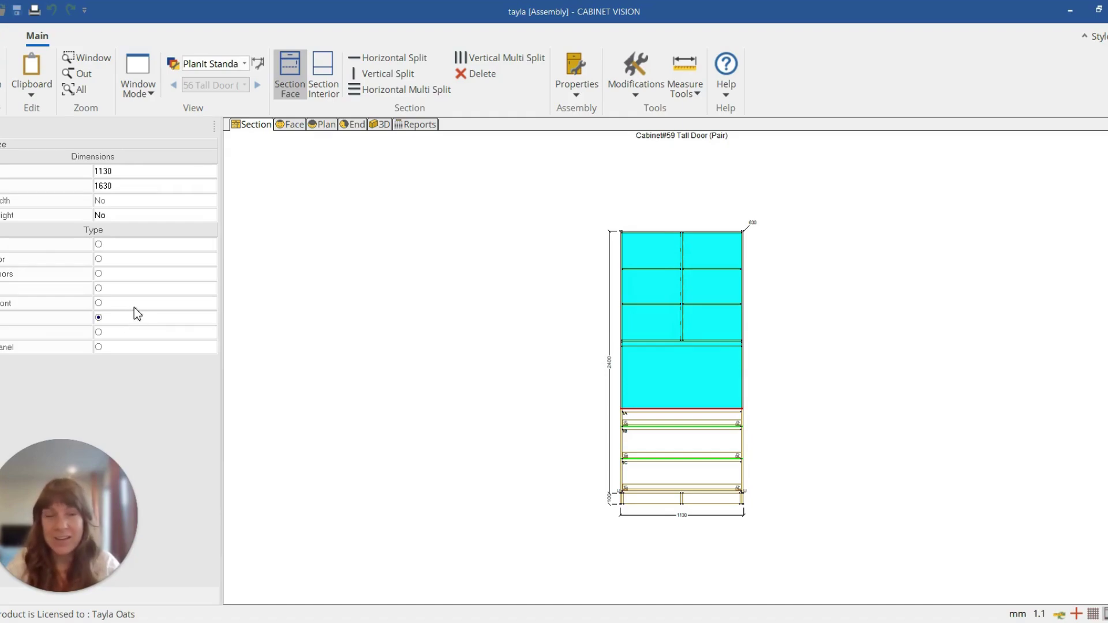
{"action": "left_click", "coordinate": [112, 261]}
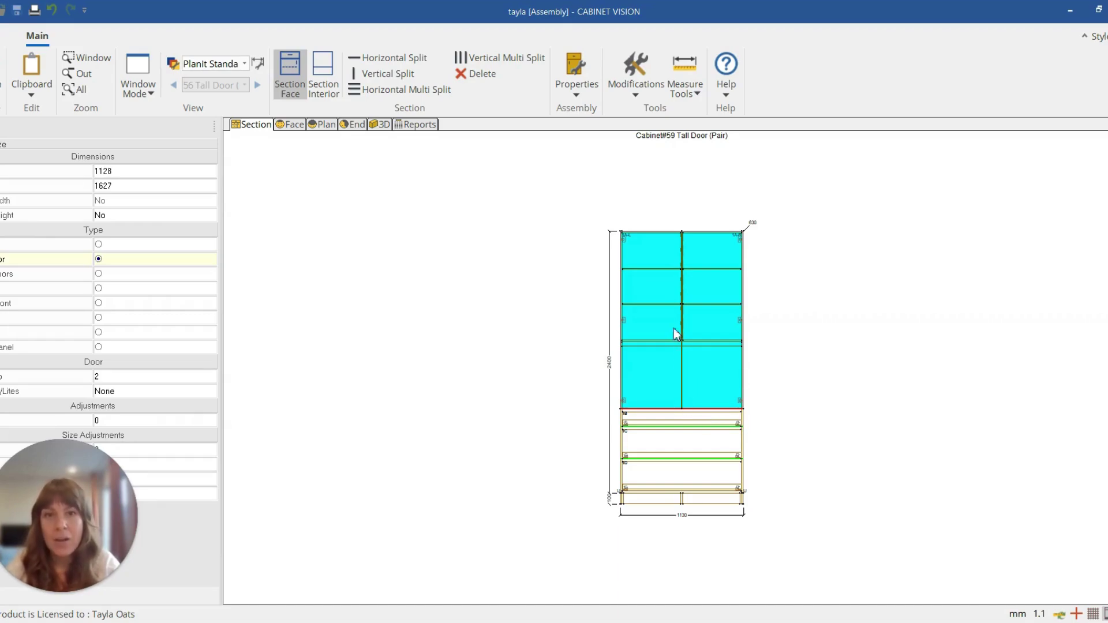
{"action": "left_click", "coordinate": [381, 124]}
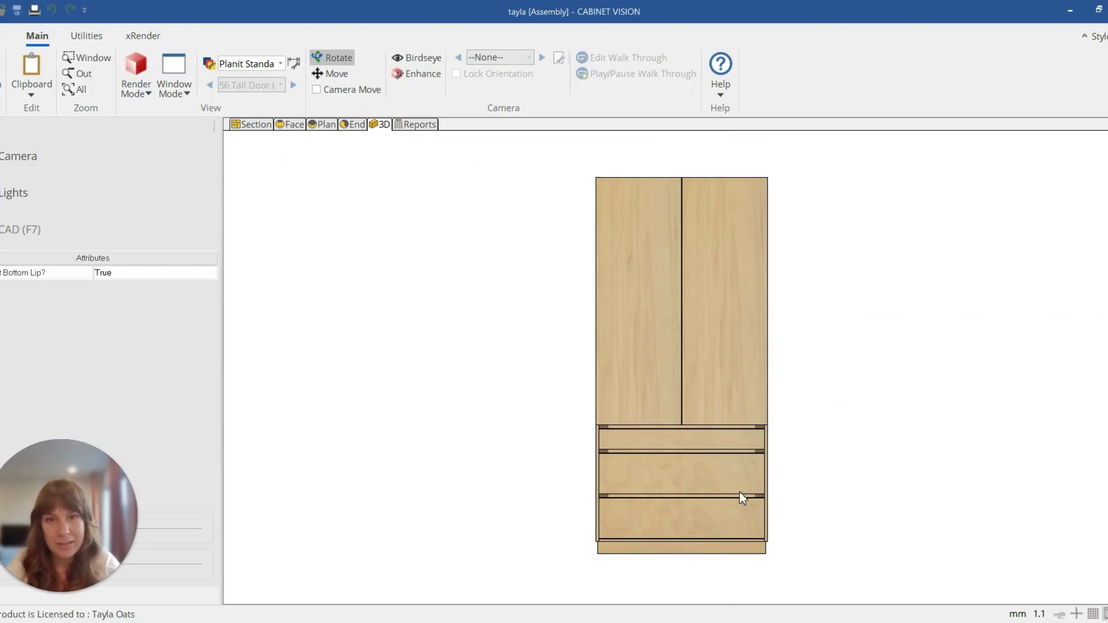
Step: Review cabinet #59's end view, then return to the Section view
{"action": "left_click", "coordinate": [358, 126]}
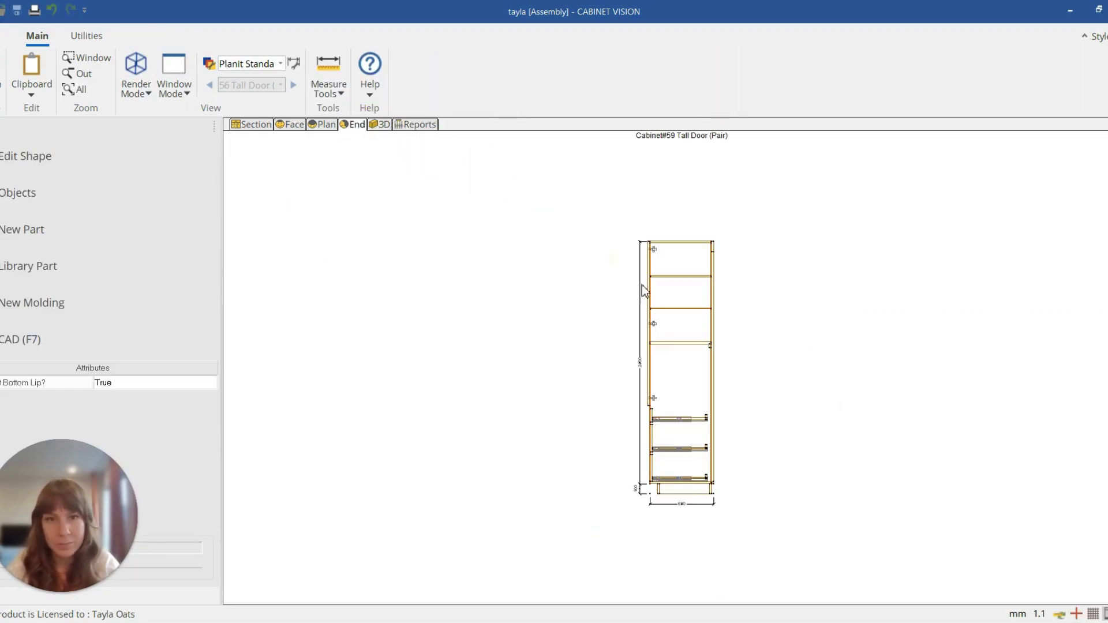
{"action": "scroll", "coordinate": [644, 364], "scroll_direction": "up", "scroll_amount": 3}
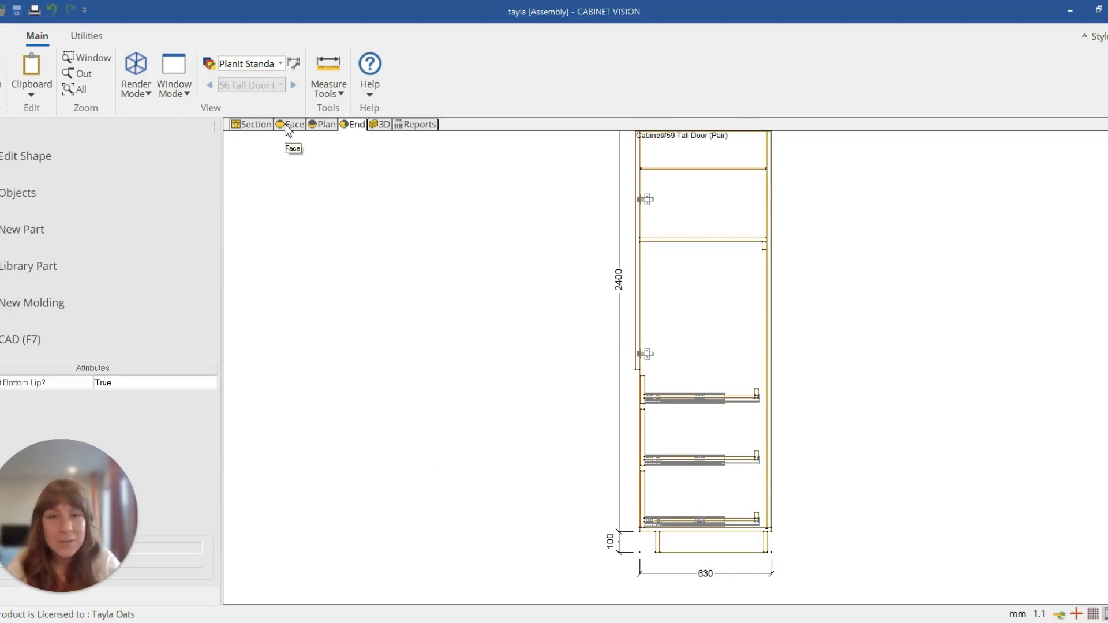
{"action": "left_click", "coordinate": [251, 123]}
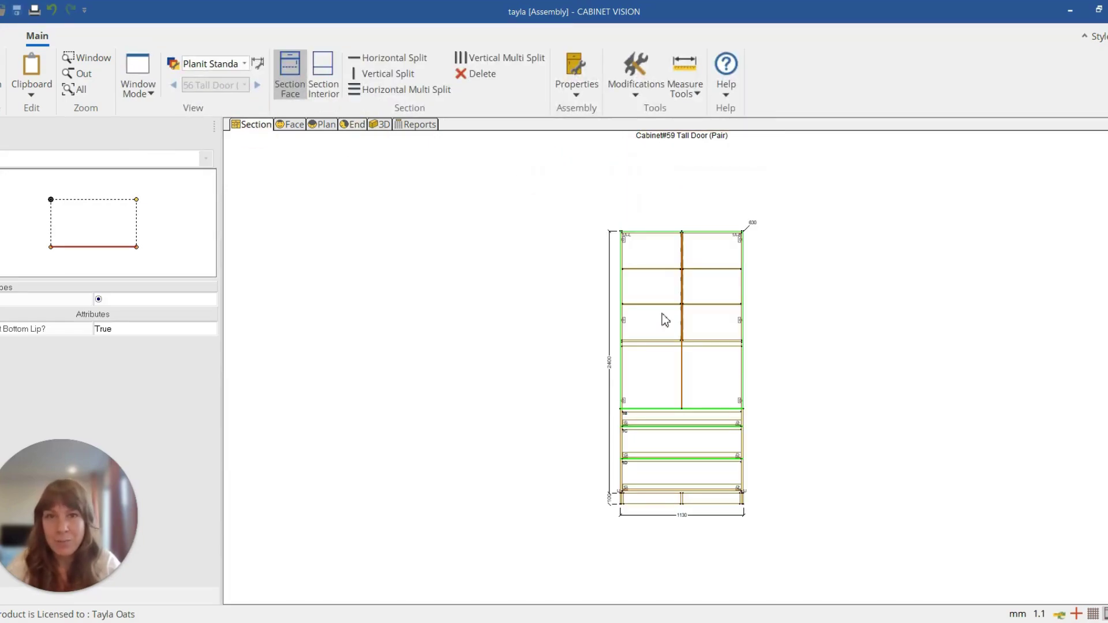
Step: Select the 1128 × 1627 door section and start editing its last Size Adjustments value
{"action": "left_click", "coordinate": [658, 370]}
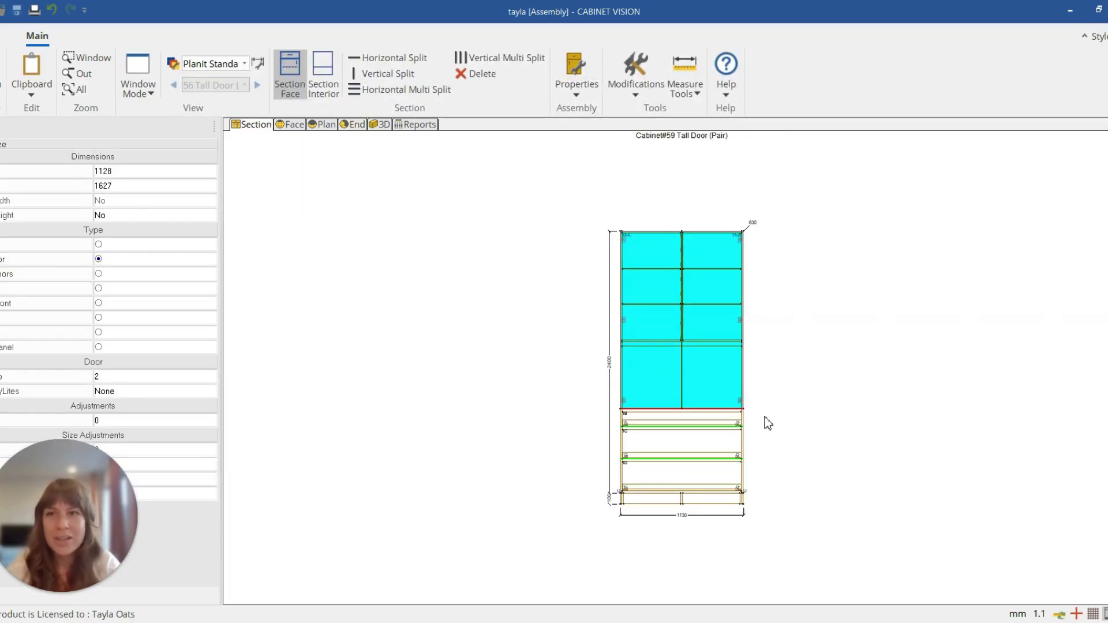
{"action": "scroll", "coordinate": [773, 450], "scroll_direction": "up", "scroll_amount": 1}
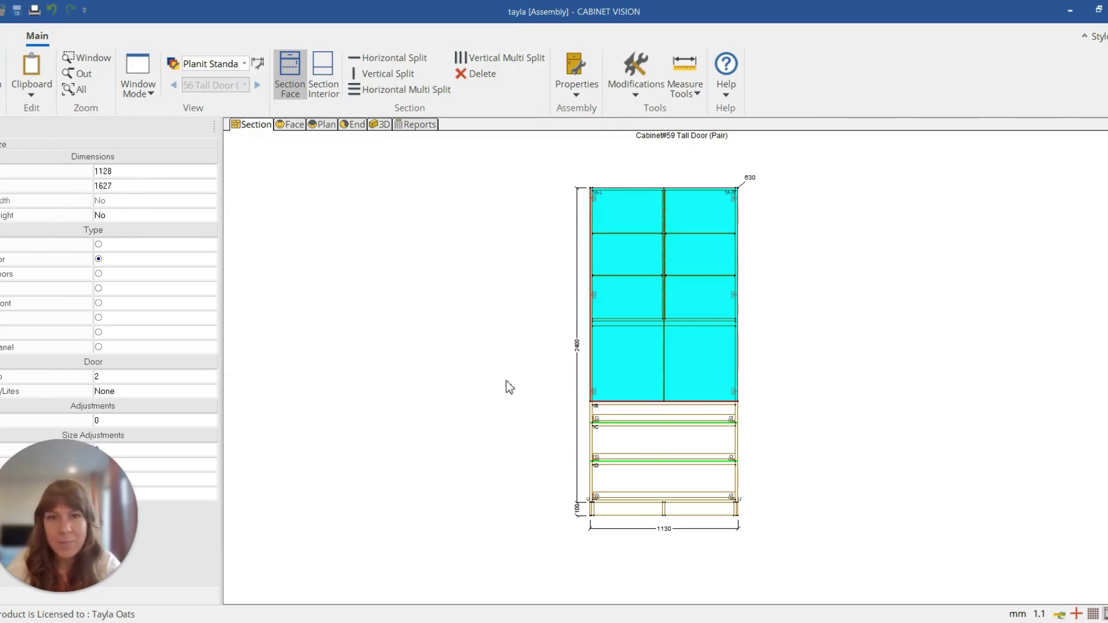
{"action": "scroll", "coordinate": [650, 450], "scroll_direction": "up", "scroll_amount": 2}
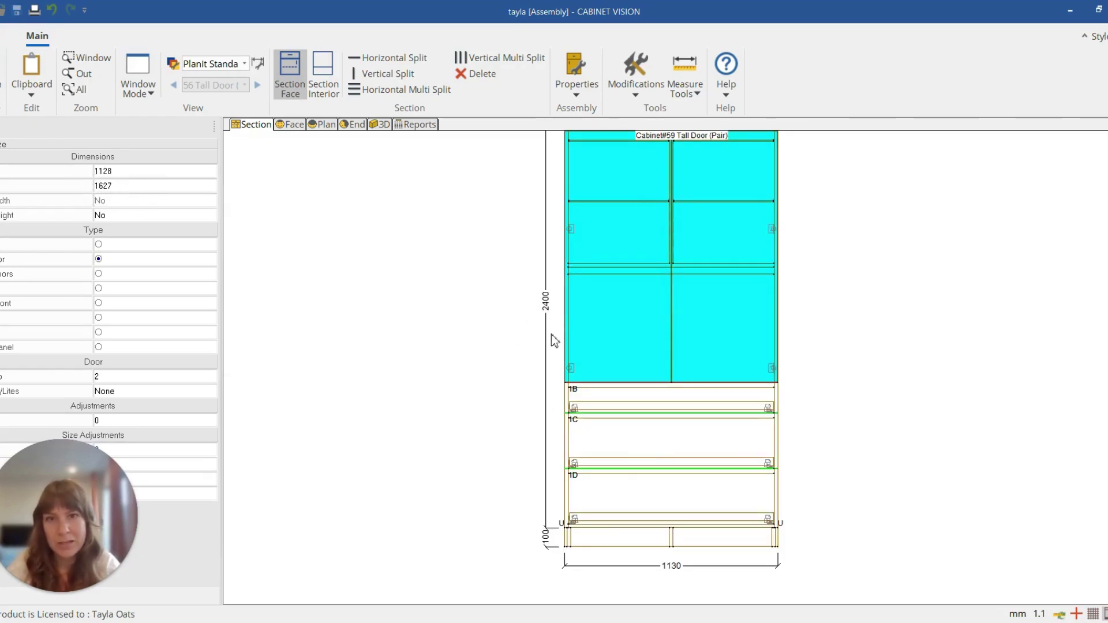
{"action": "scroll", "coordinate": [527, 386], "scroll_direction": "down", "scroll_amount": 1}
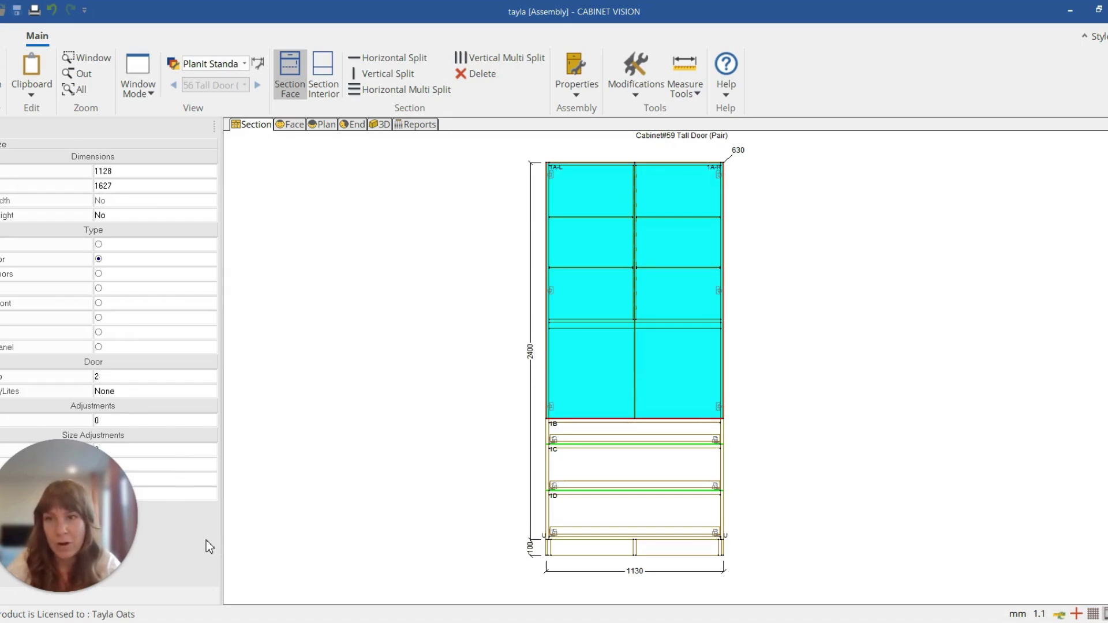
{"action": "mouse_move", "coordinate": [116, 571]}
{"action": "left_click_drag", "start_coordinate": [93, 520], "coordinate": [353, 510]}
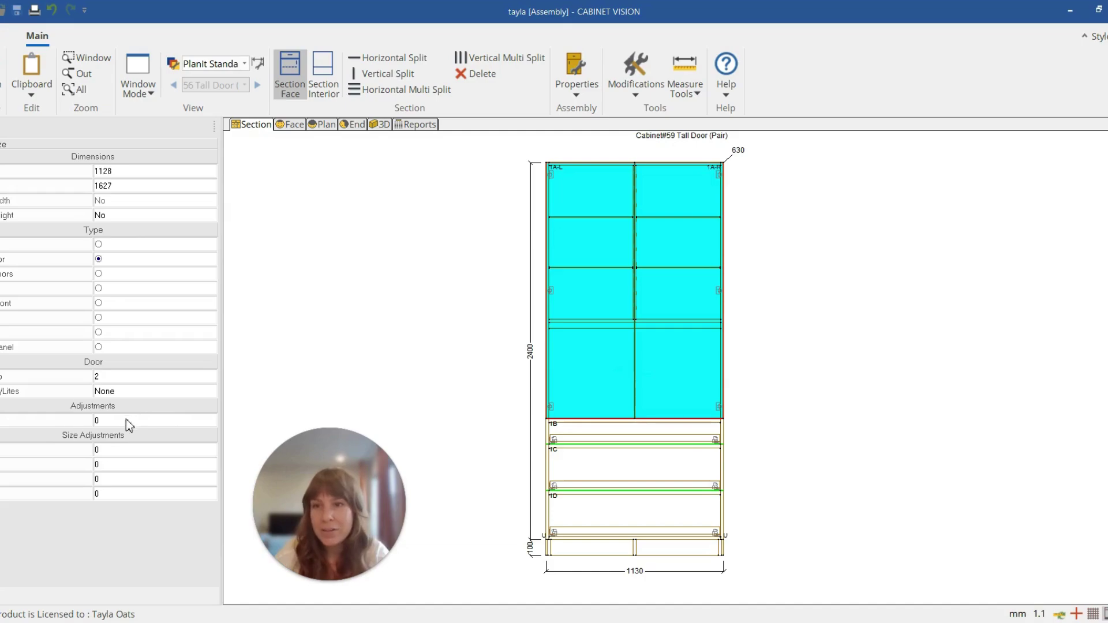
{"action": "left_click", "coordinate": [111, 495]}
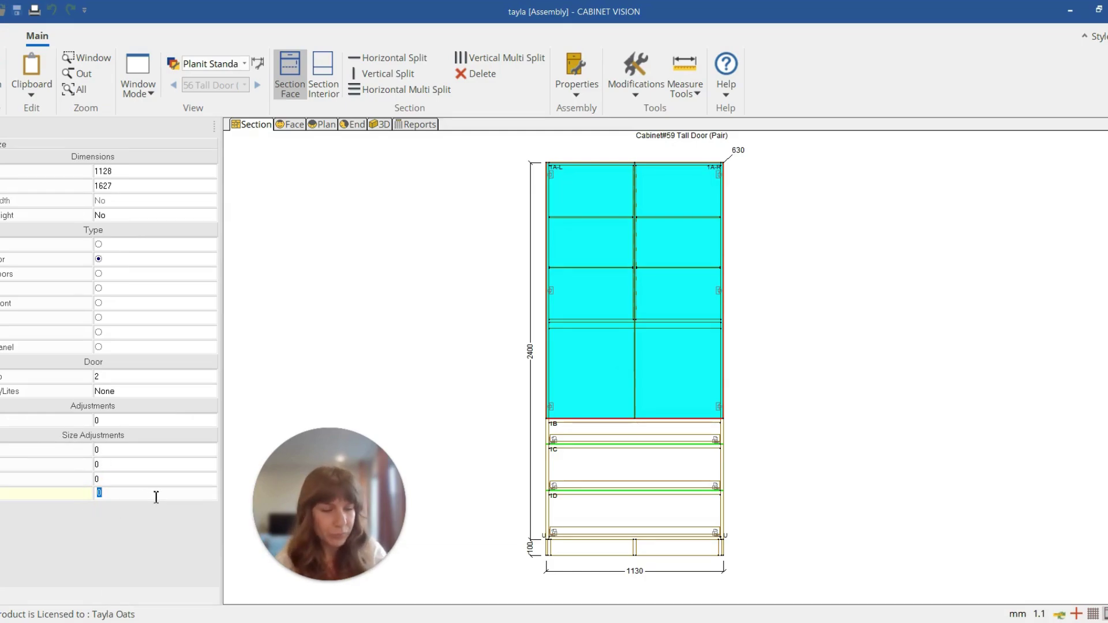
Step: Calculate 2400 − 1627 = 773 in Windows Calculator
{"action": "key", "text": "XF86Calculator"}
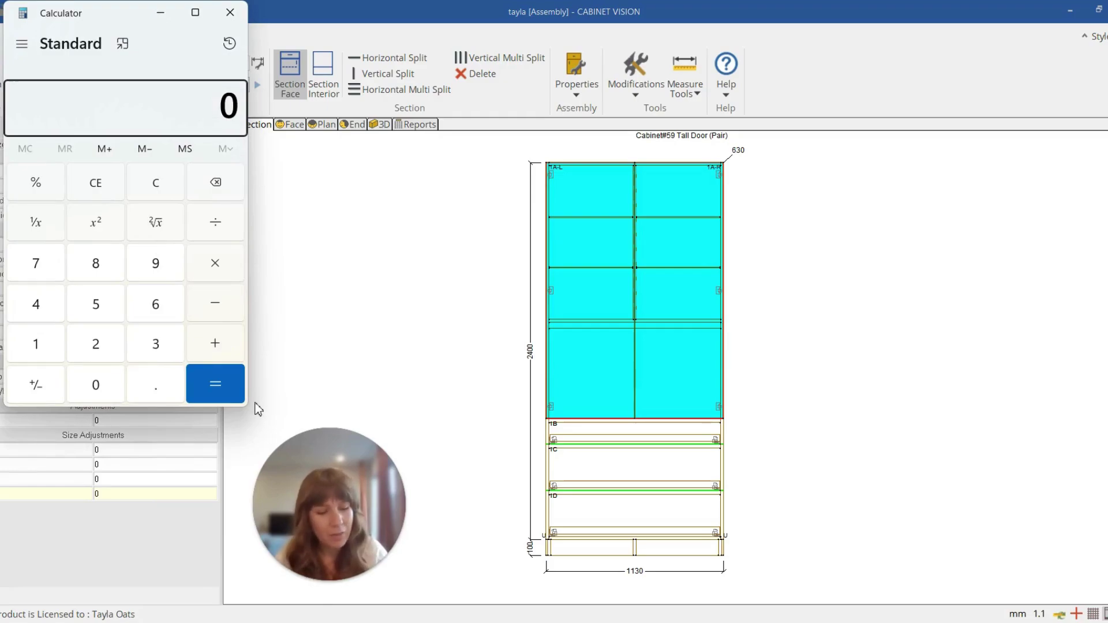
{"action": "type", "text": "2400"}
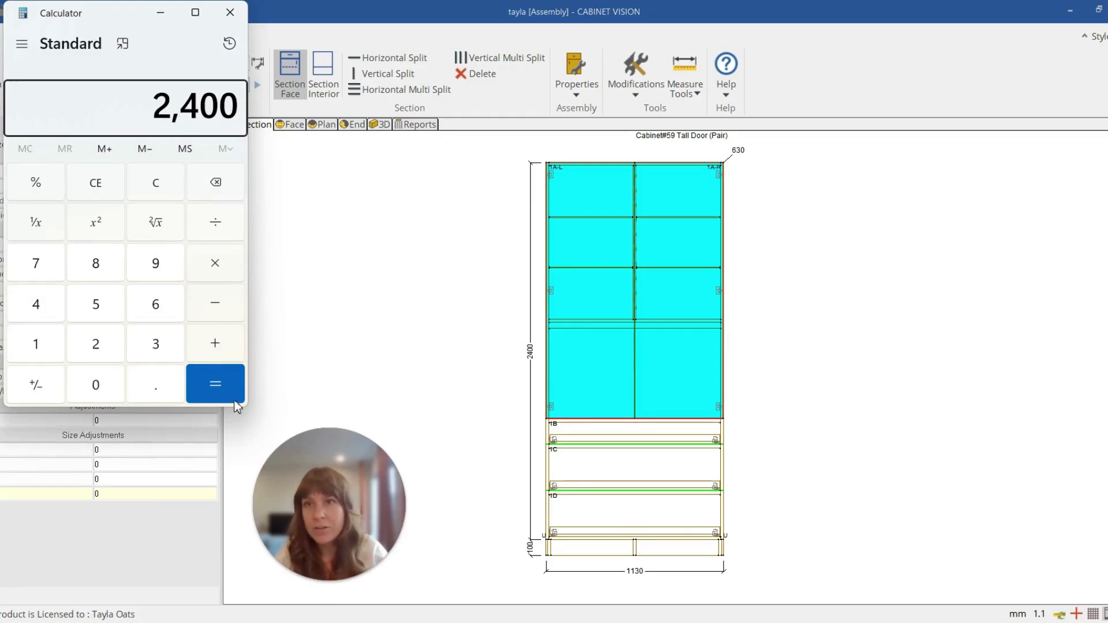
{"action": "left_click_drag", "start_coordinate": [121, 13], "coordinate": [435, 32]}
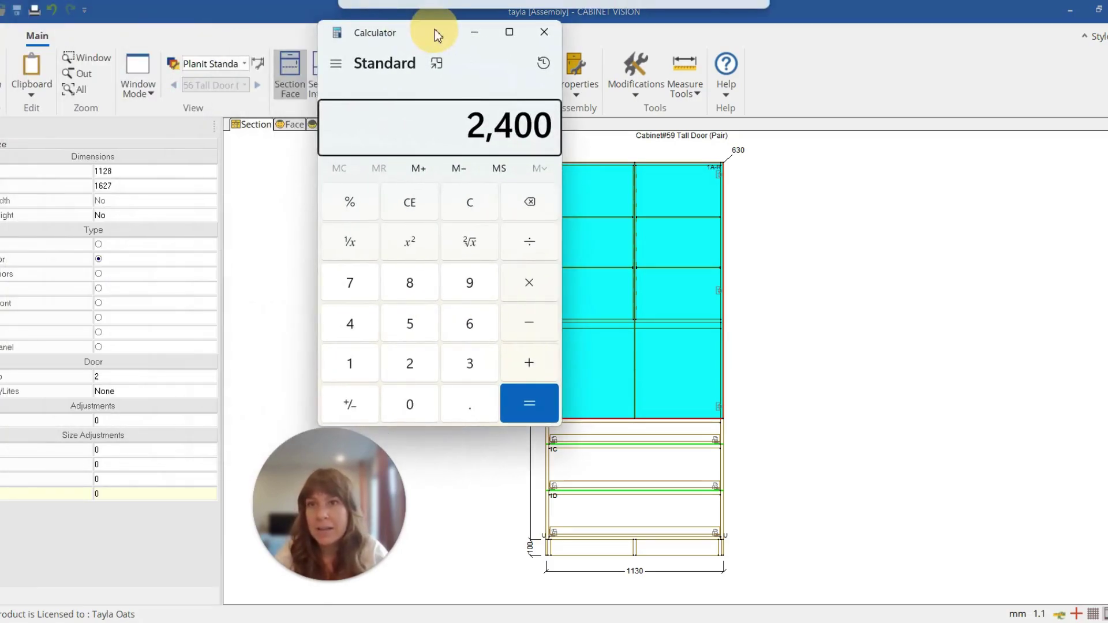
{"action": "left_click", "coordinate": [537, 323]}
{"action": "type", "text": "1"}
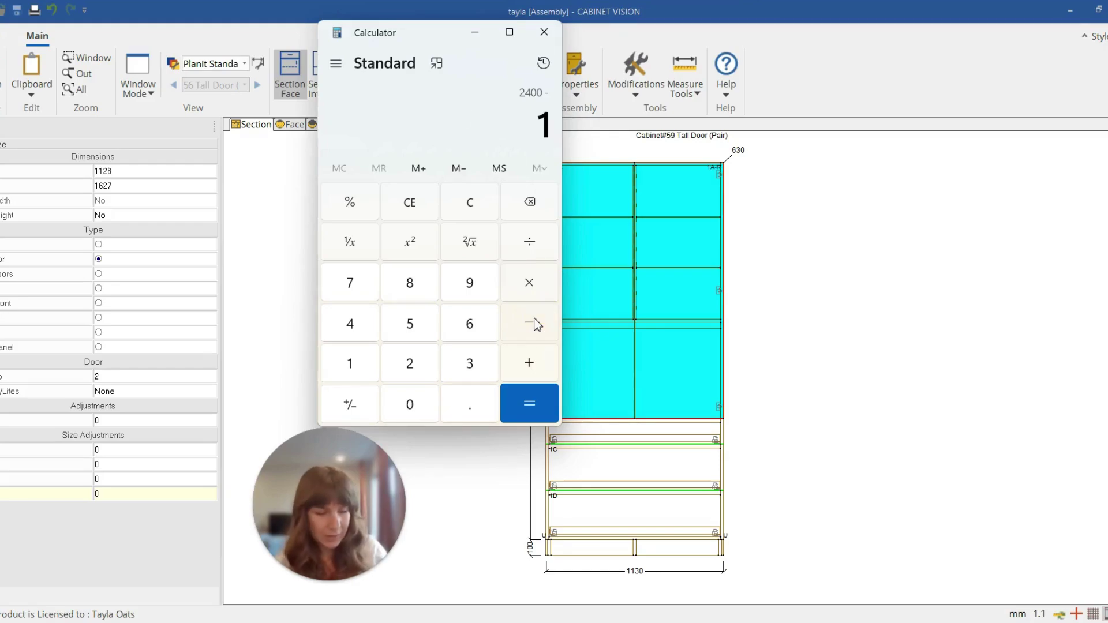
{"action": "type", "text": ",627"}
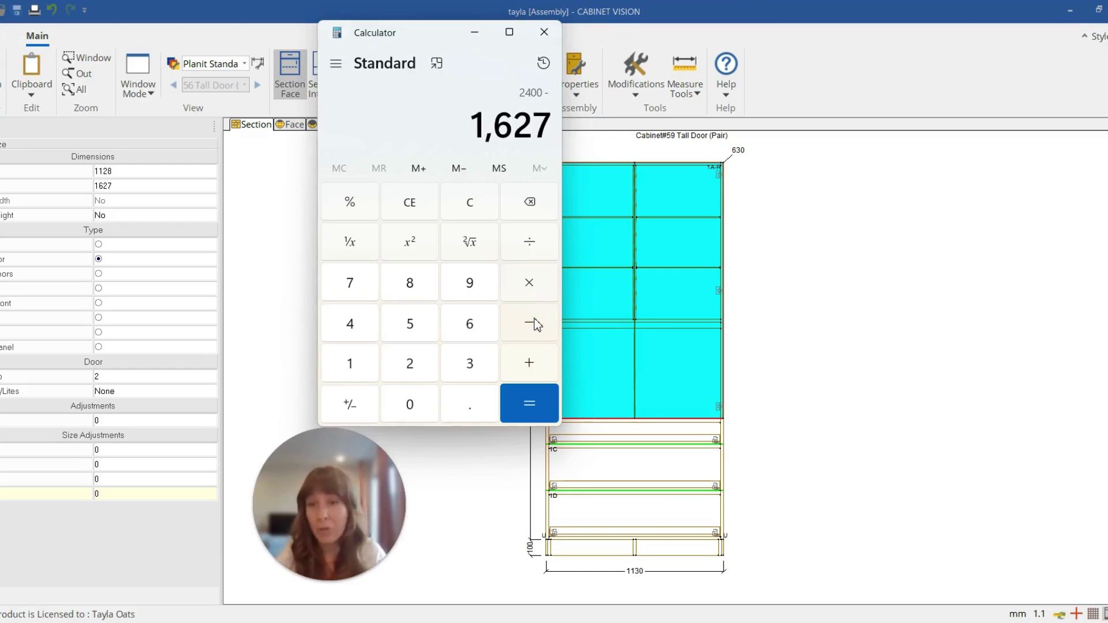
{"action": "key", "text": "Return"}
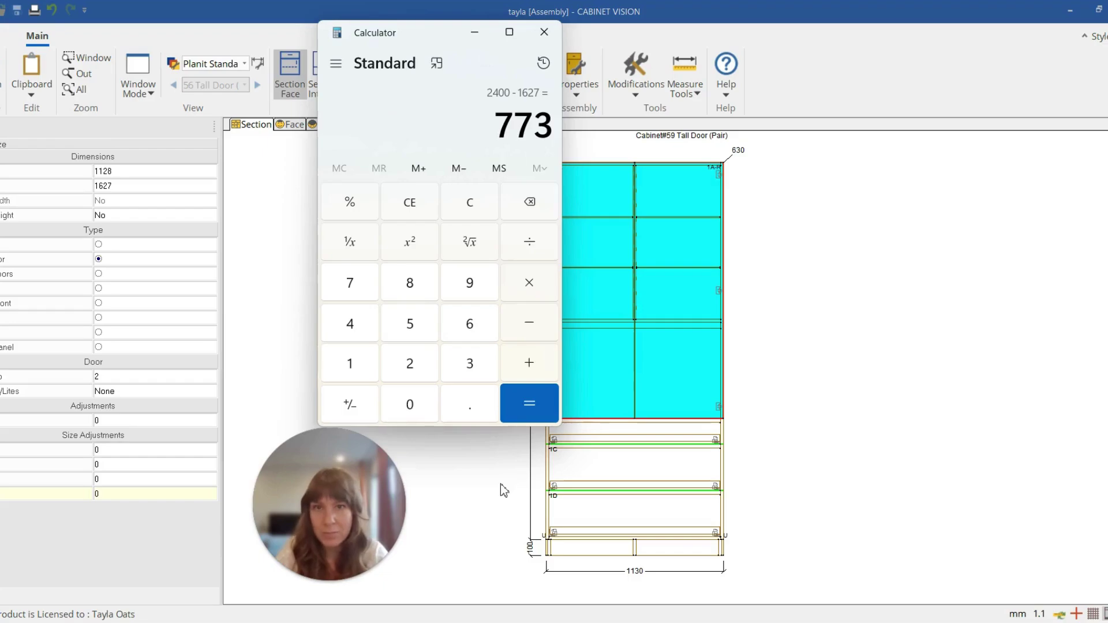
Step: Enter 773 as the door section's last size adjustment, bringing its height from 1627 to 2400
{"action": "left_click", "coordinate": [544, 31]}
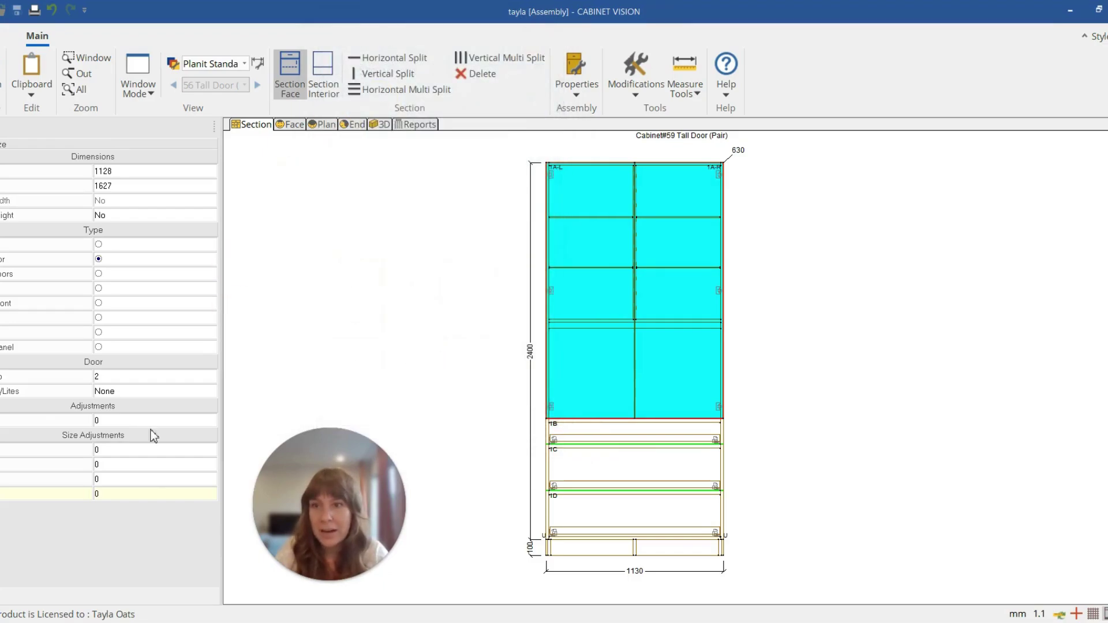
{"action": "left_click", "coordinate": [133, 493]}
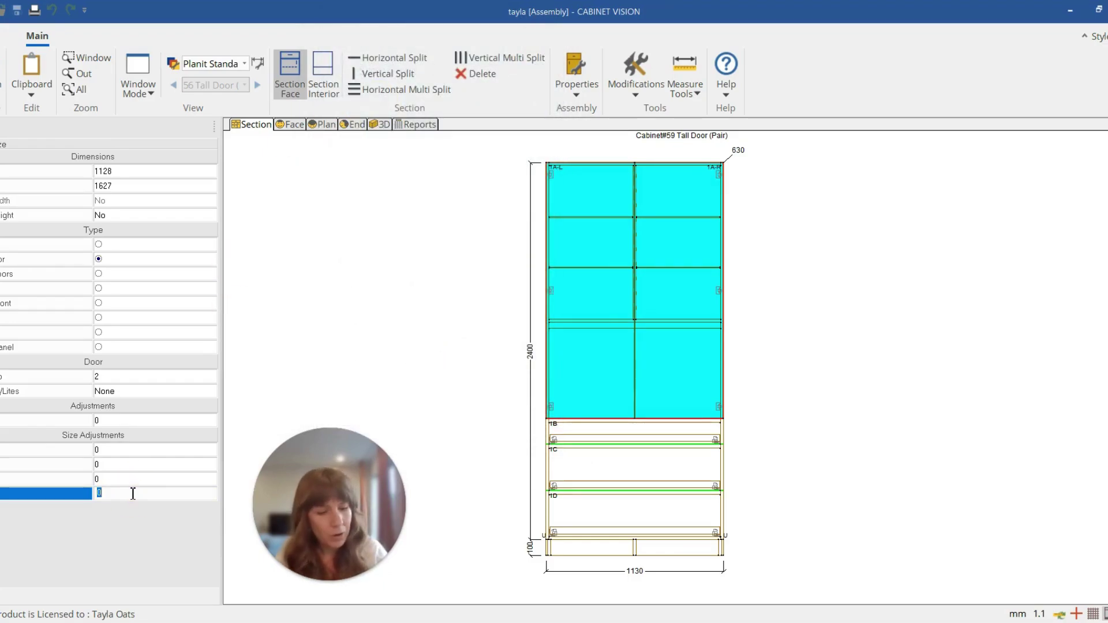
{"action": "type", "text": "773"}
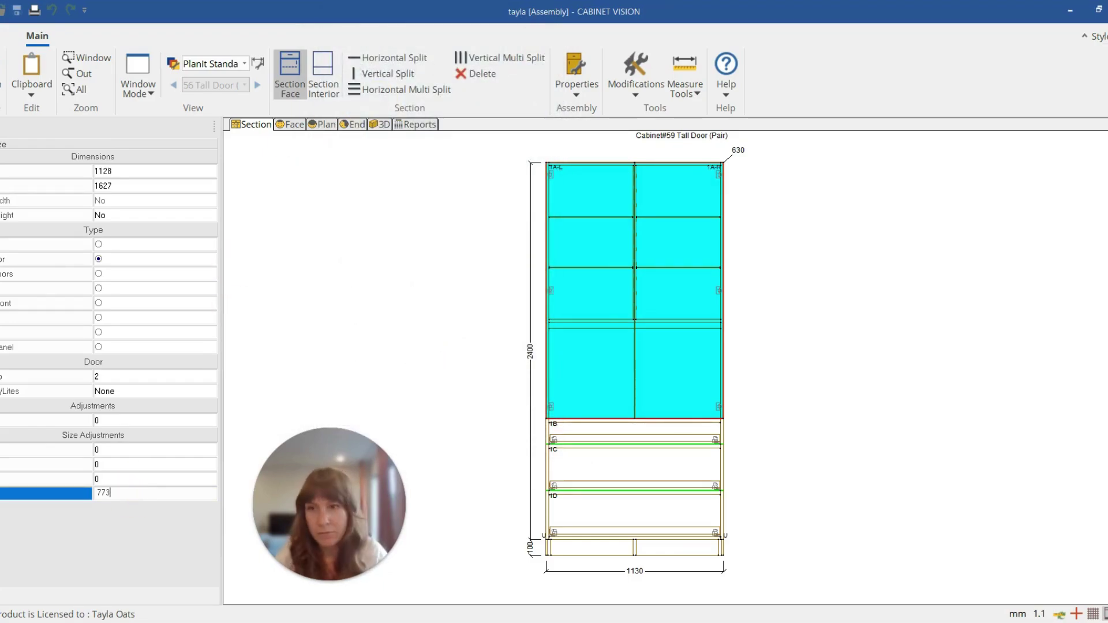
{"action": "key", "text": "Return"}
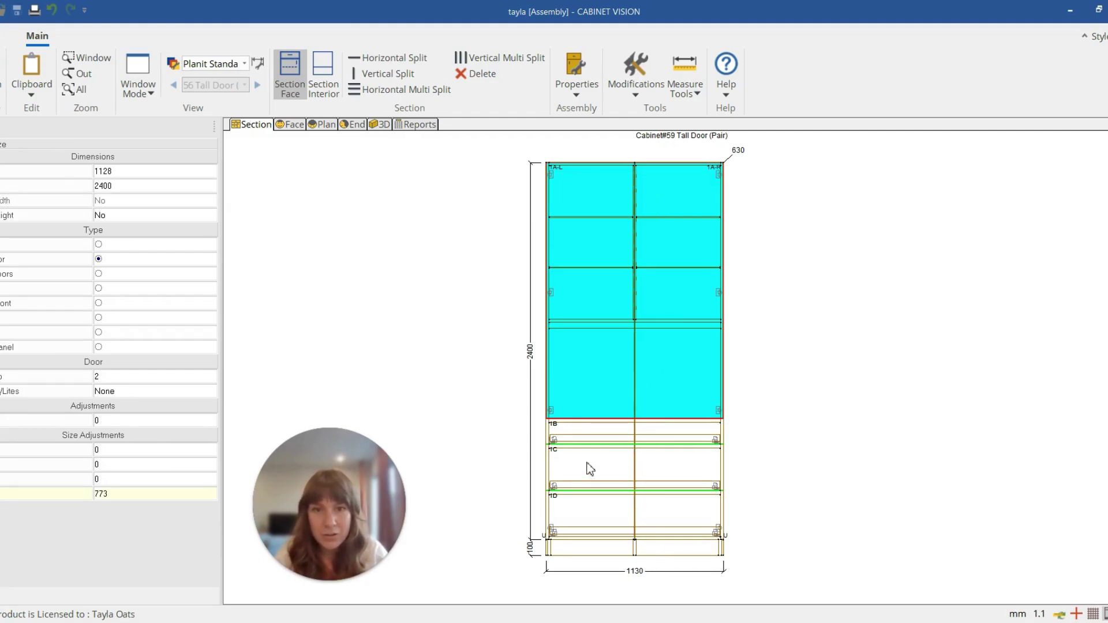
Step: Show cabinet #59's End view and zoom in on the three drawers and their runners
{"action": "left_click", "coordinate": [356, 125]}
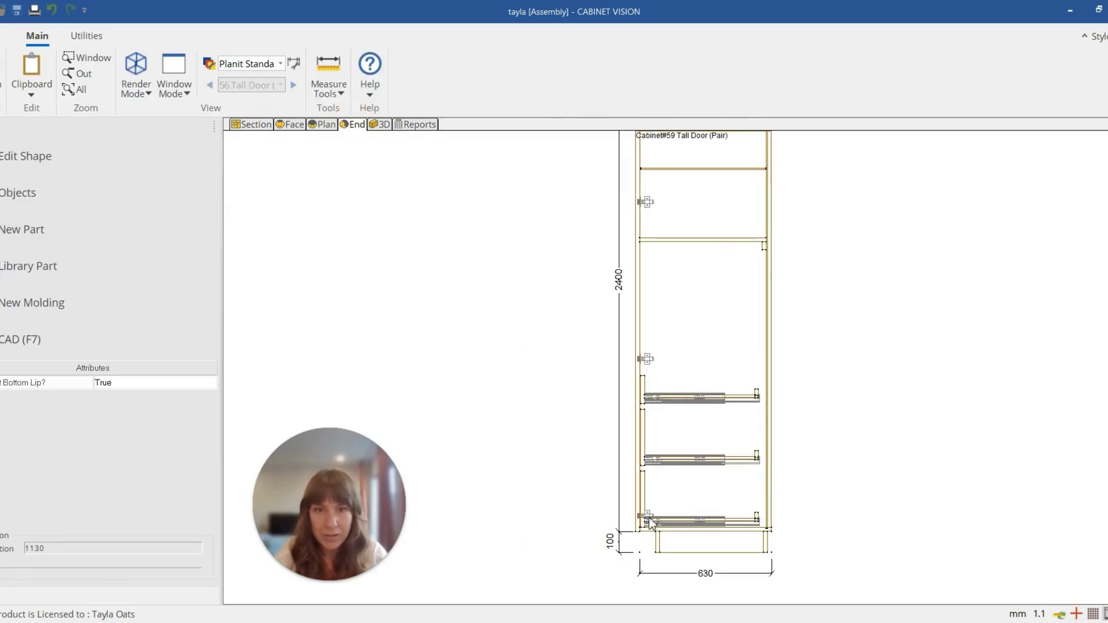
{"action": "scroll", "coordinate": [644, 536], "scroll_direction": "down", "scroll_amount": 1}
{"action": "scroll", "coordinate": [559, 358], "scroll_direction": "down", "scroll_amount": 1}
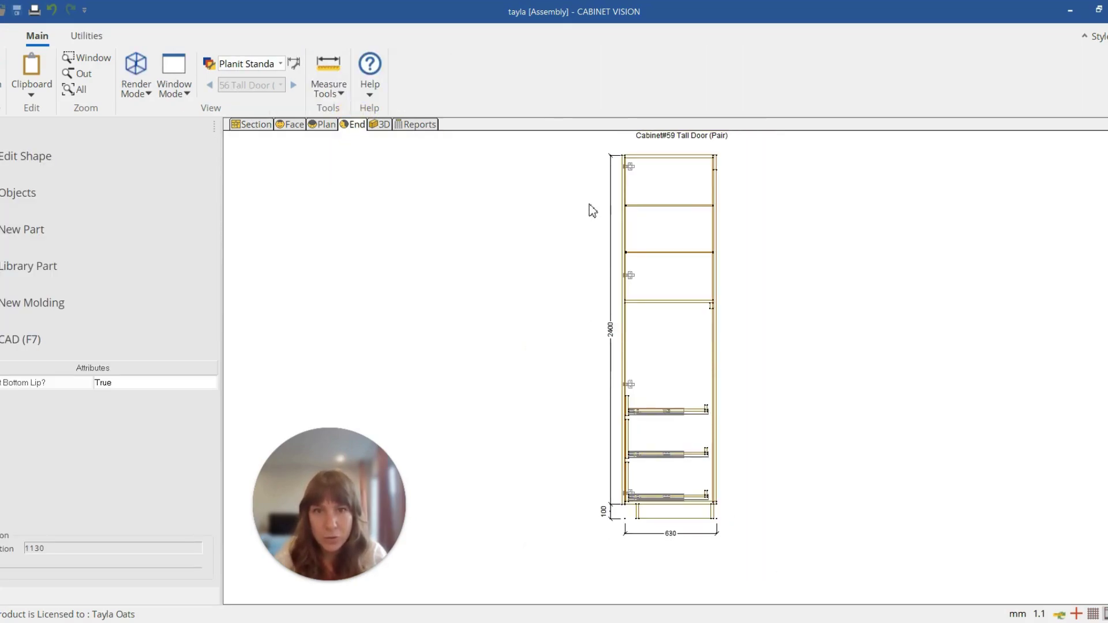
{"action": "scroll", "coordinate": [623, 500], "scroll_direction": "up", "scroll_amount": 1}
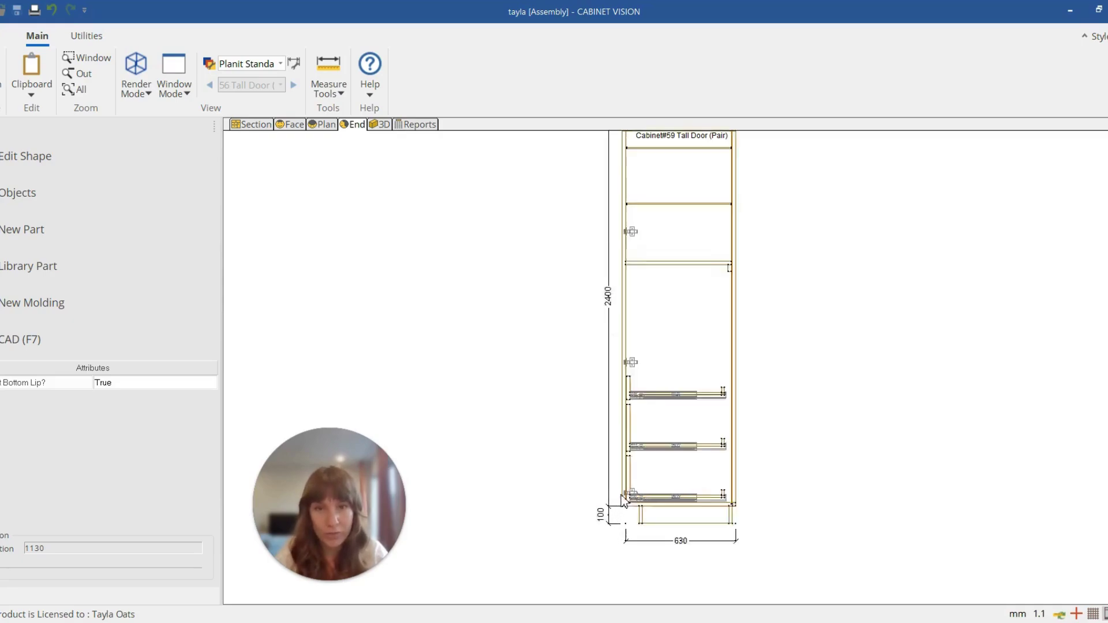
{"action": "scroll", "coordinate": [624, 500], "scroll_direction": "up", "scroll_amount": 1}
{"action": "scroll", "coordinate": [635, 404], "scroll_direction": "up", "scroll_amount": 2}
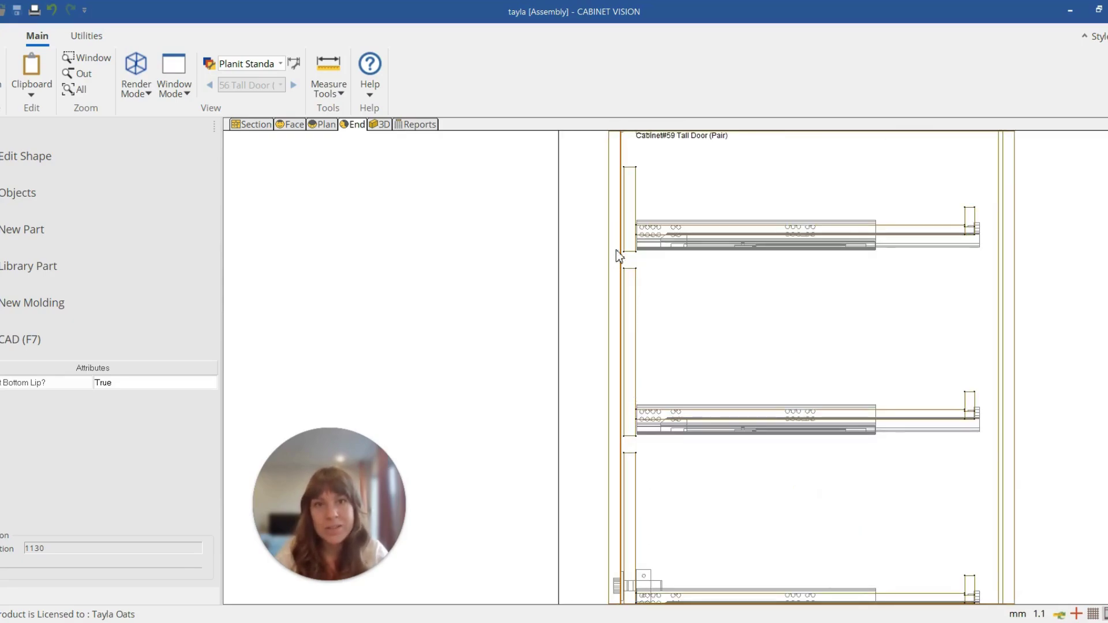
{"action": "scroll", "coordinate": [663, 326], "scroll_direction": "down", "scroll_amount": 4}
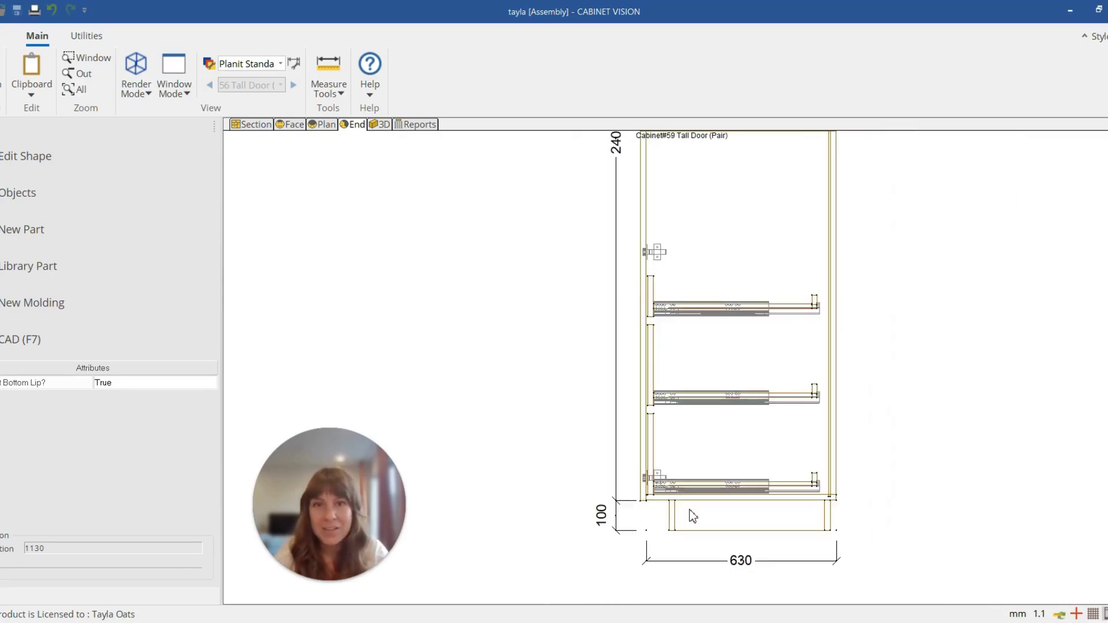
{"action": "scroll", "coordinate": [743, 553], "scroll_direction": "down", "scroll_amount": 1}
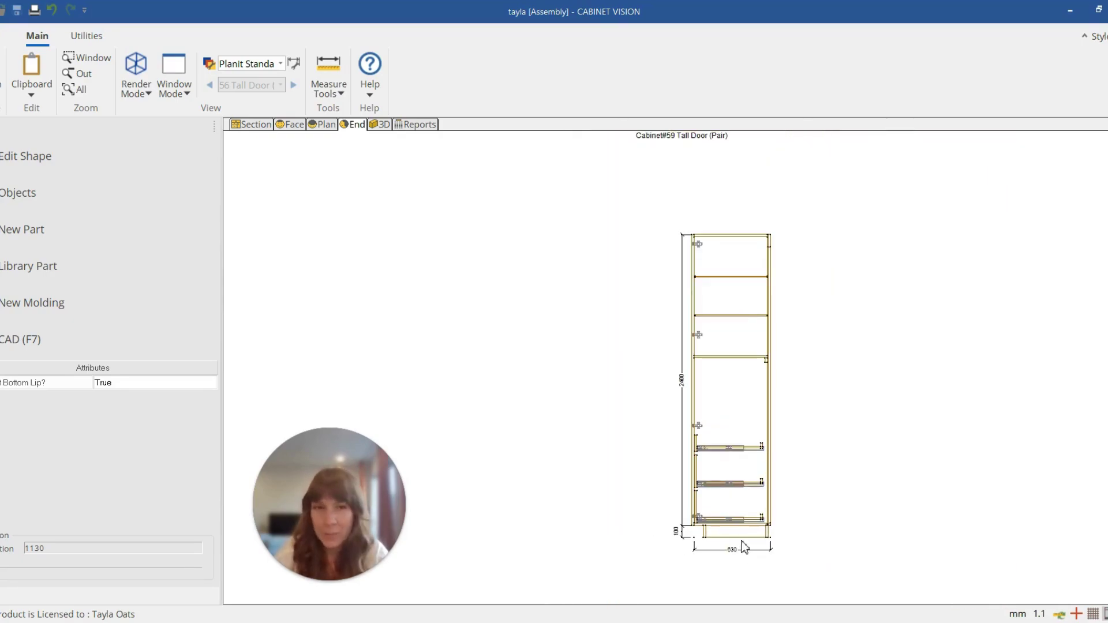
{"action": "scroll", "coordinate": [712, 509], "scroll_direction": "up", "scroll_amount": 2}
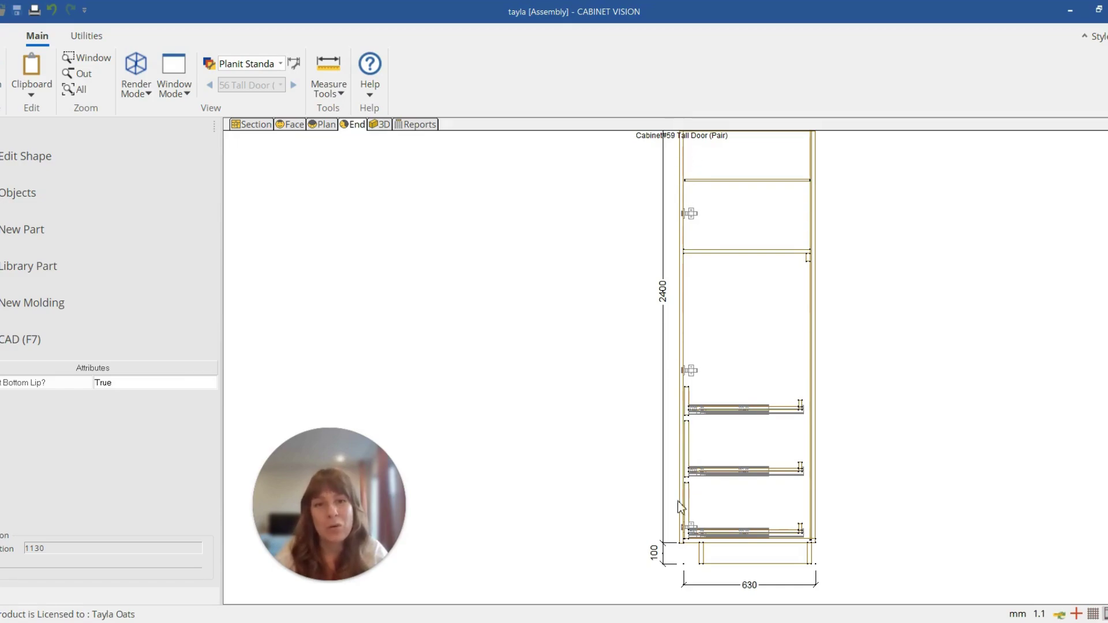
{"action": "scroll", "coordinate": [782, 537], "scroll_direction": "up", "scroll_amount": 2}
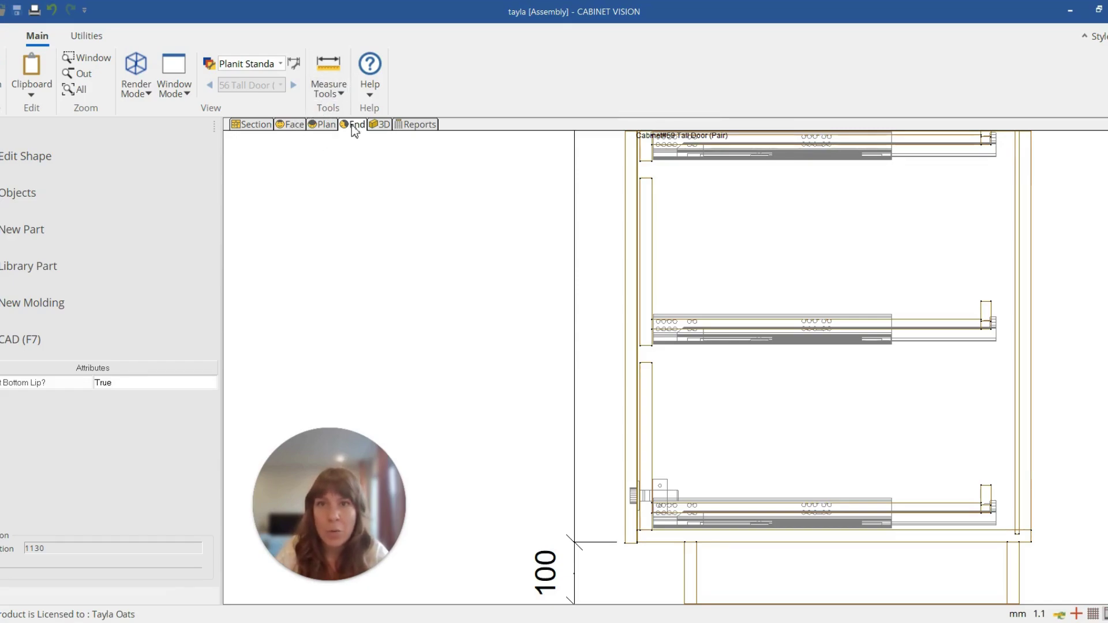
Step: Measure up the door edge from the lowest hinge, reading 226.1 at 89.9°
{"action": "left_click", "coordinate": [328, 75]}
{"action": "scroll", "coordinate": [677, 478], "scroll_direction": "up", "scroll_amount": 3}
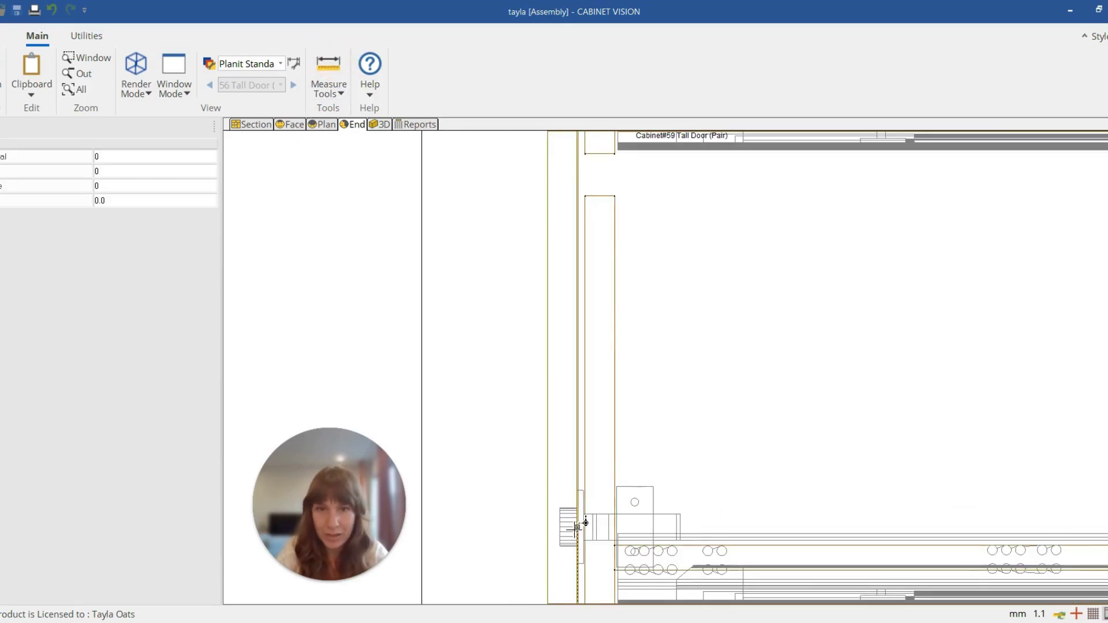
{"action": "left_click", "coordinate": [579, 527]}
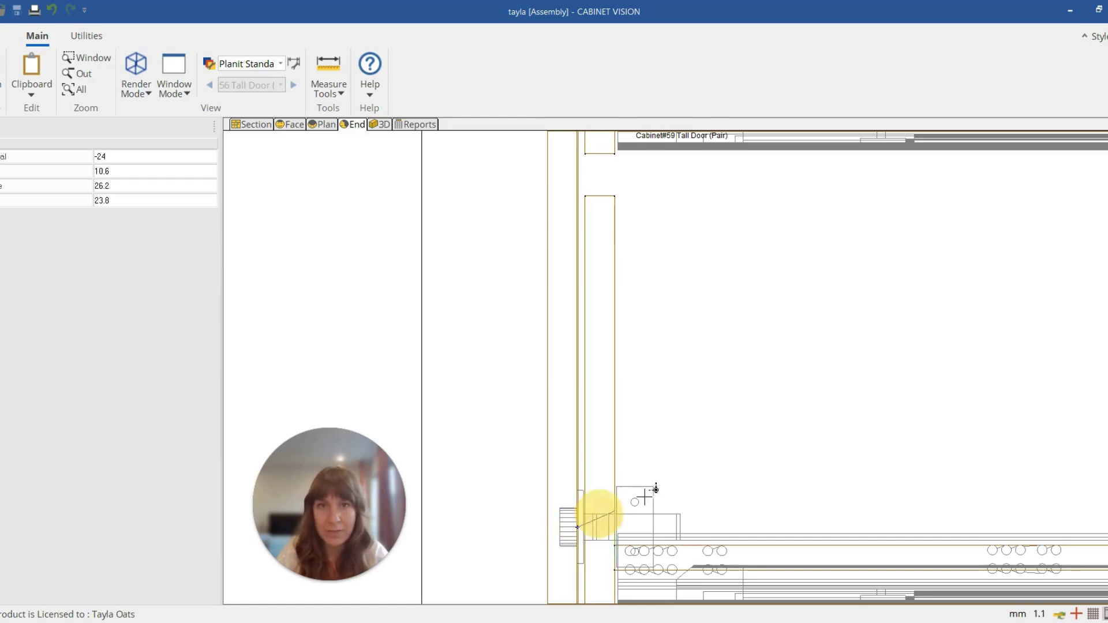
{"action": "left_click", "coordinate": [579, 176]}
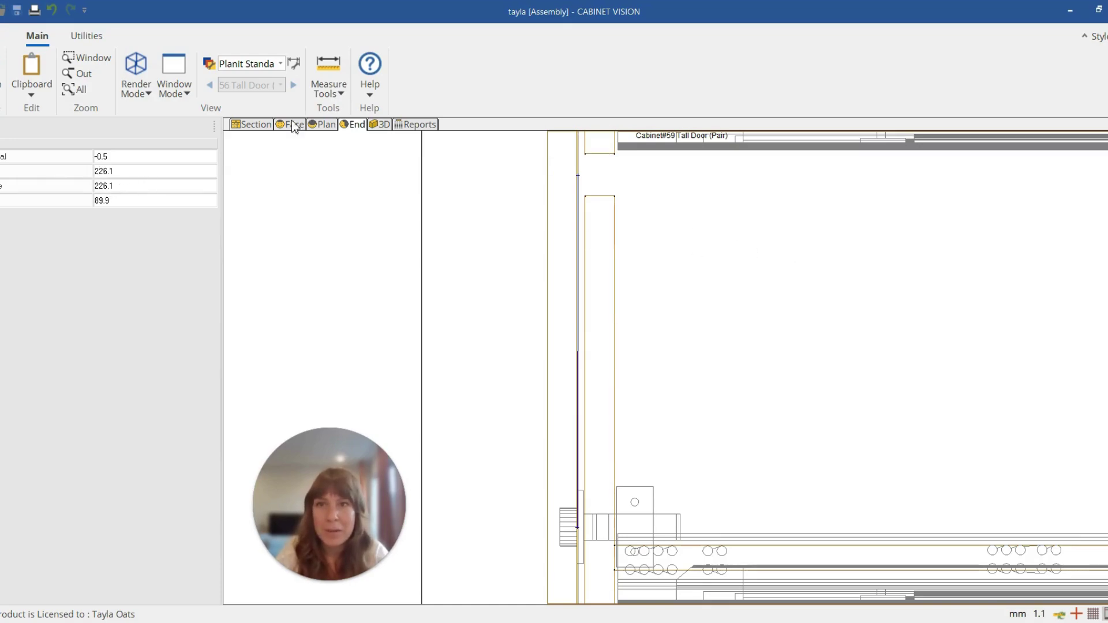
Step: Open the pair door's Hinges properties, select the 76.2 Door Bottom distance, and launch Calculator
{"action": "left_click", "coordinate": [250, 126]}
{"action": "left_click", "coordinate": [653, 361]}
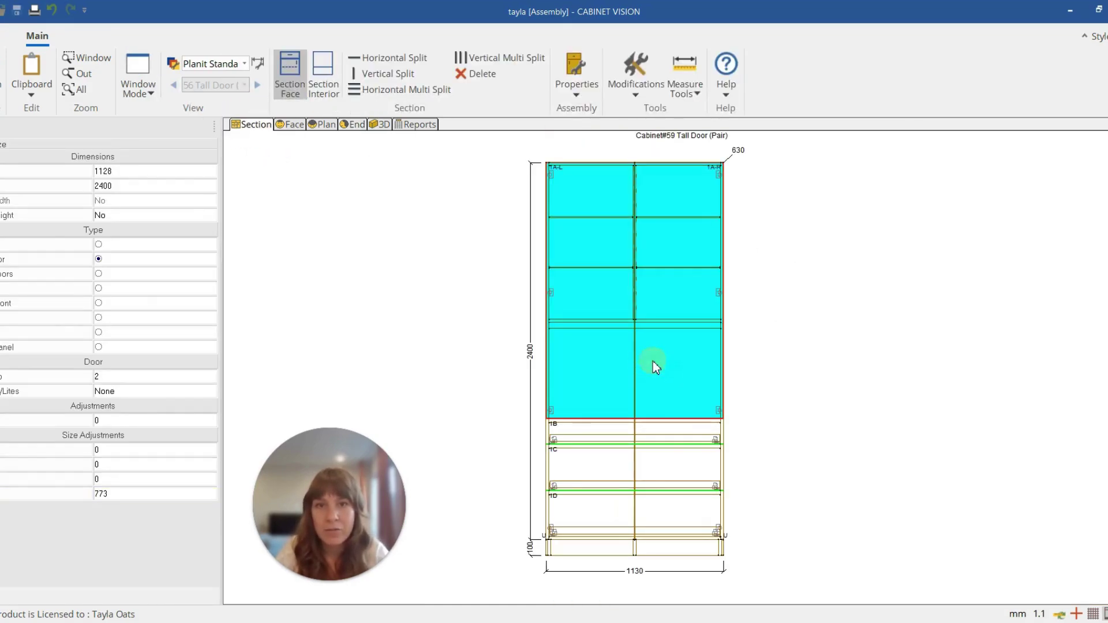
{"action": "right_click", "coordinate": [653, 361]}
{"action": "left_click", "coordinate": [730, 321]}
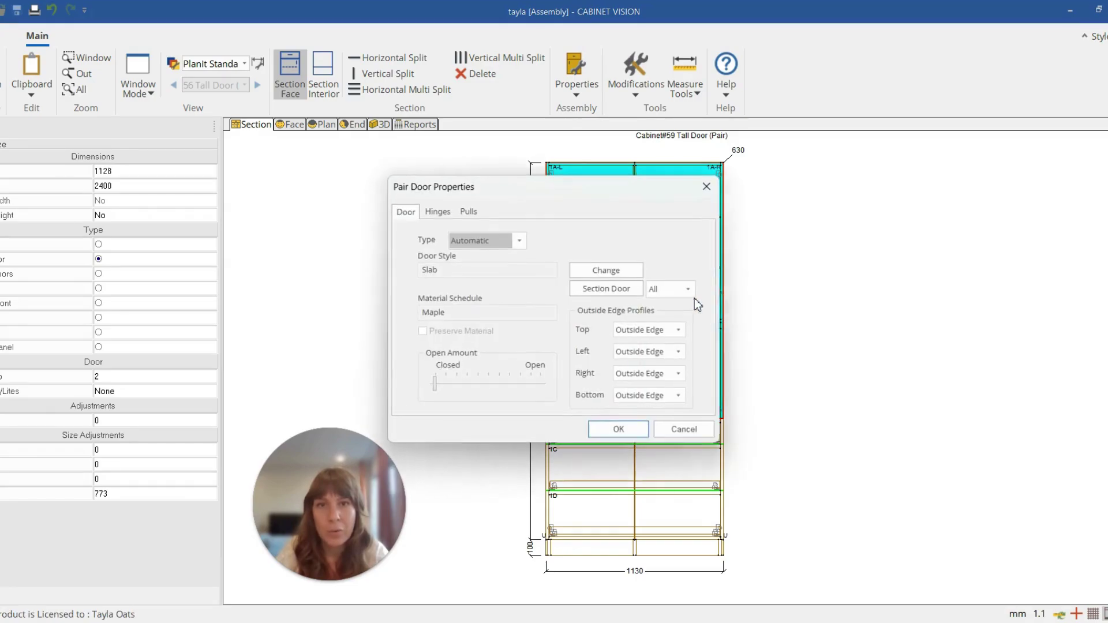
{"action": "left_click", "coordinate": [445, 213]}
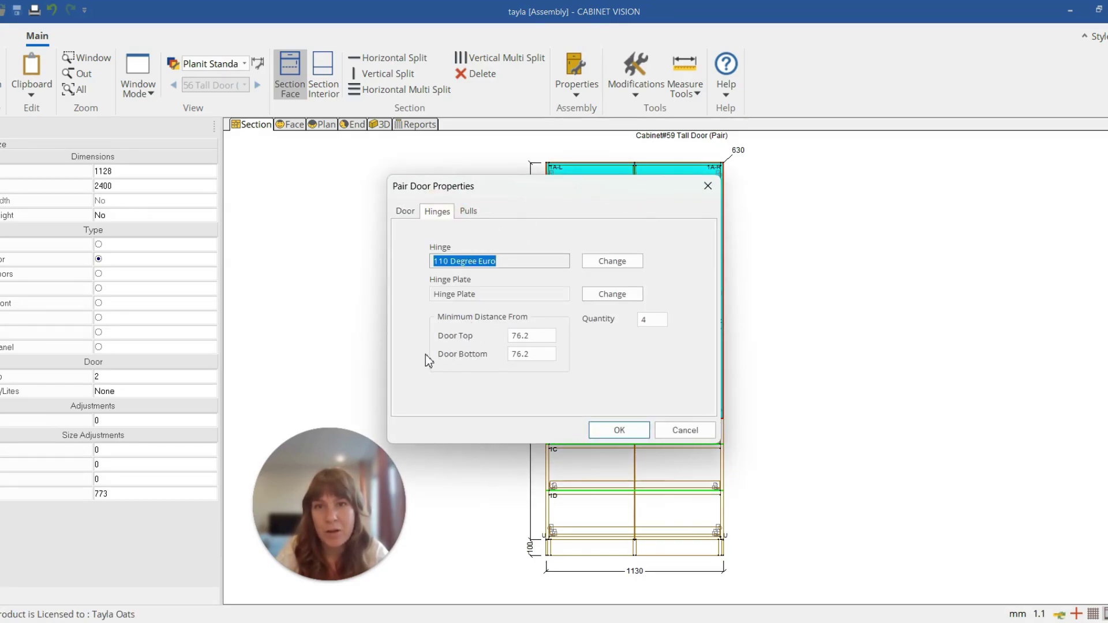
{"action": "left_click", "coordinate": [528, 356]}
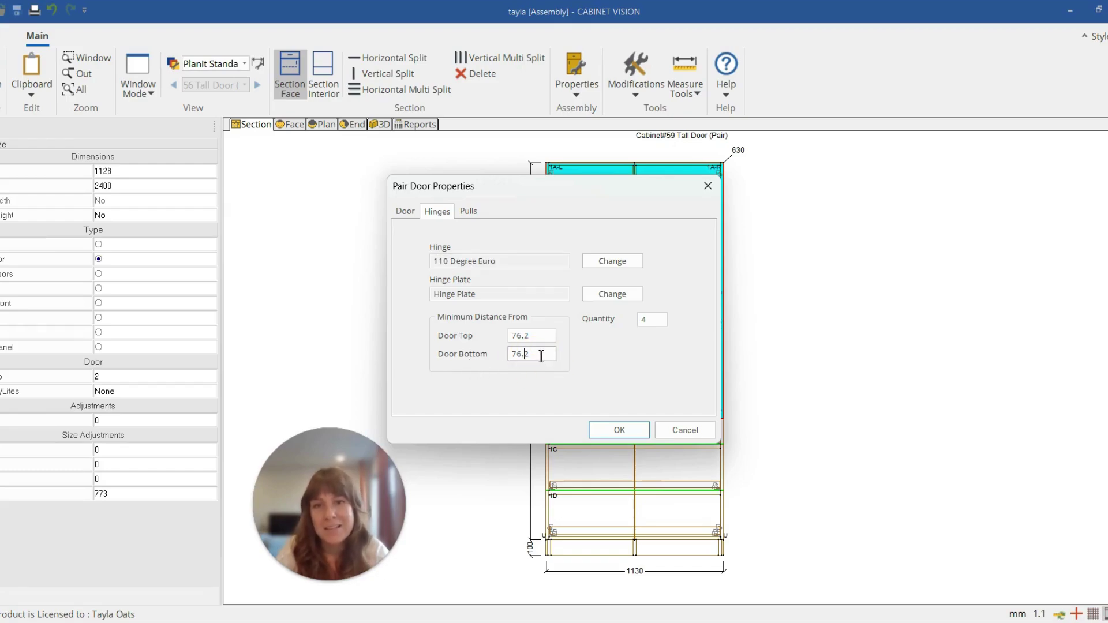
{"action": "left_click", "coordinate": [542, 356]}
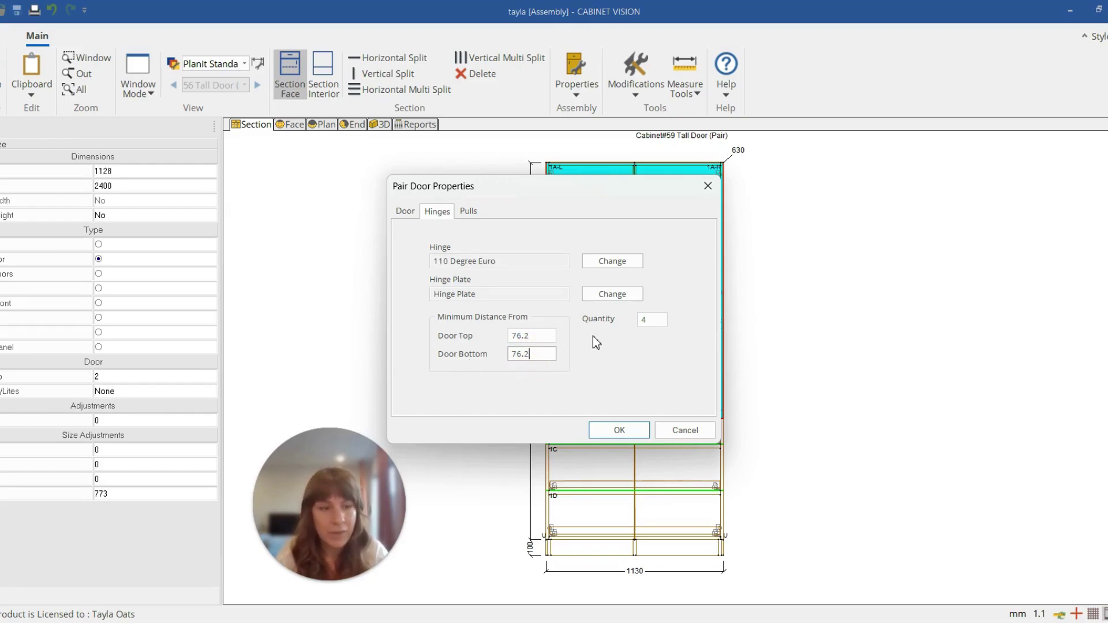
{"action": "key", "text": "XF86Calculator"}
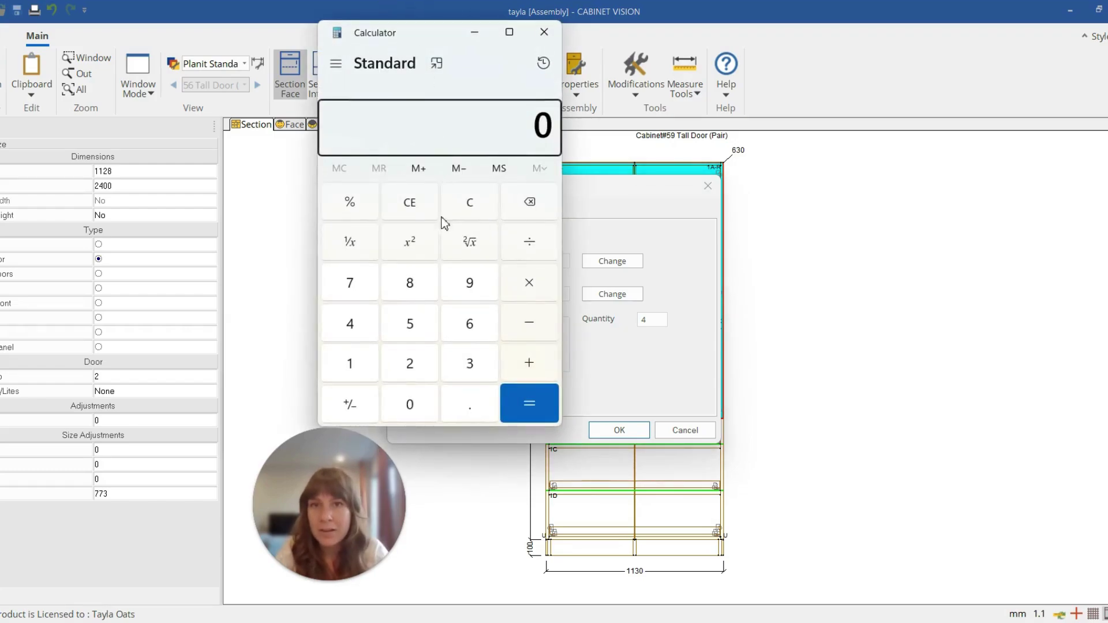
Step: Add 76 + 226 in Calculator to get 302
{"action": "left_click", "coordinate": [362, 295]}
{"action": "left_click", "coordinate": [469, 325]}
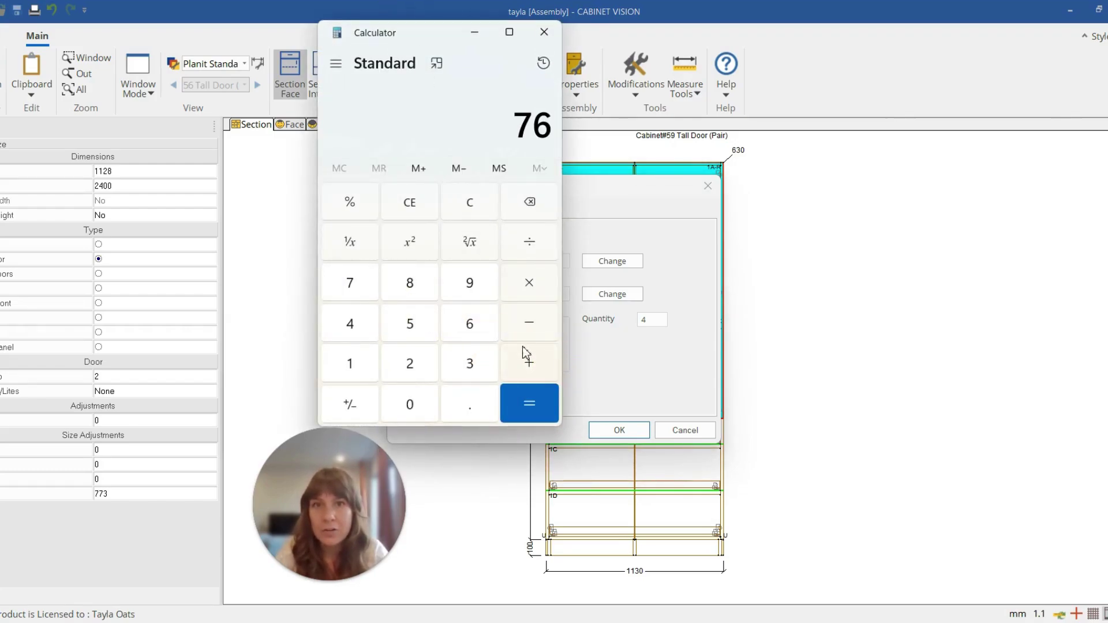
{"action": "left_click", "coordinate": [529, 363]}
{"action": "left_click", "coordinate": [426, 363]}
{"action": "left_click", "coordinate": [426, 364]}
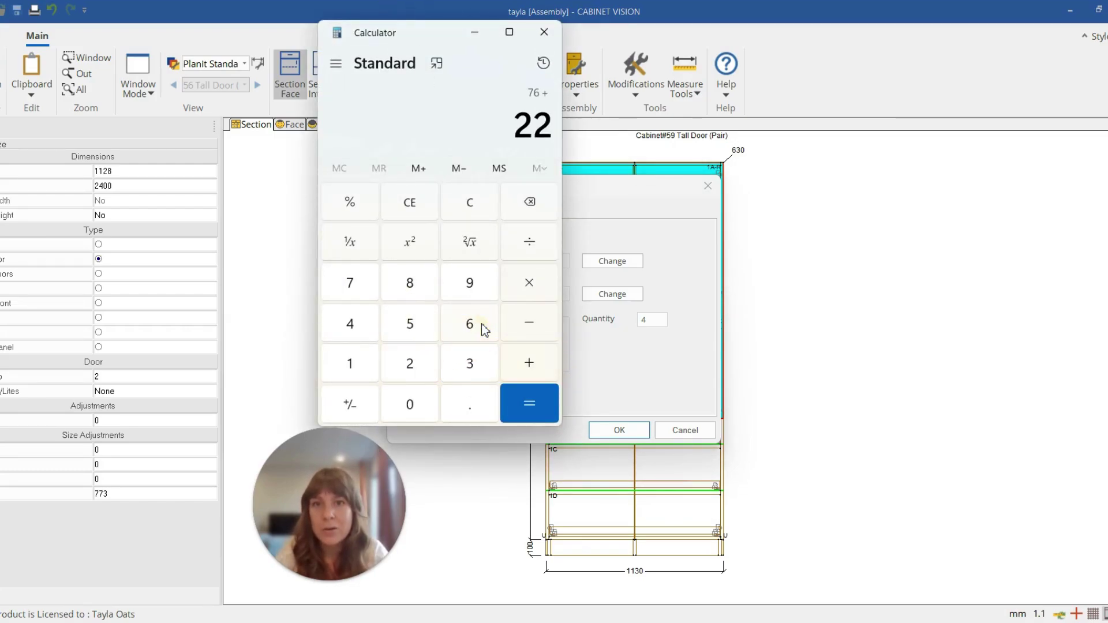
{"action": "left_click", "coordinate": [472, 325]}
{"action": "left_click", "coordinate": [530, 403]}
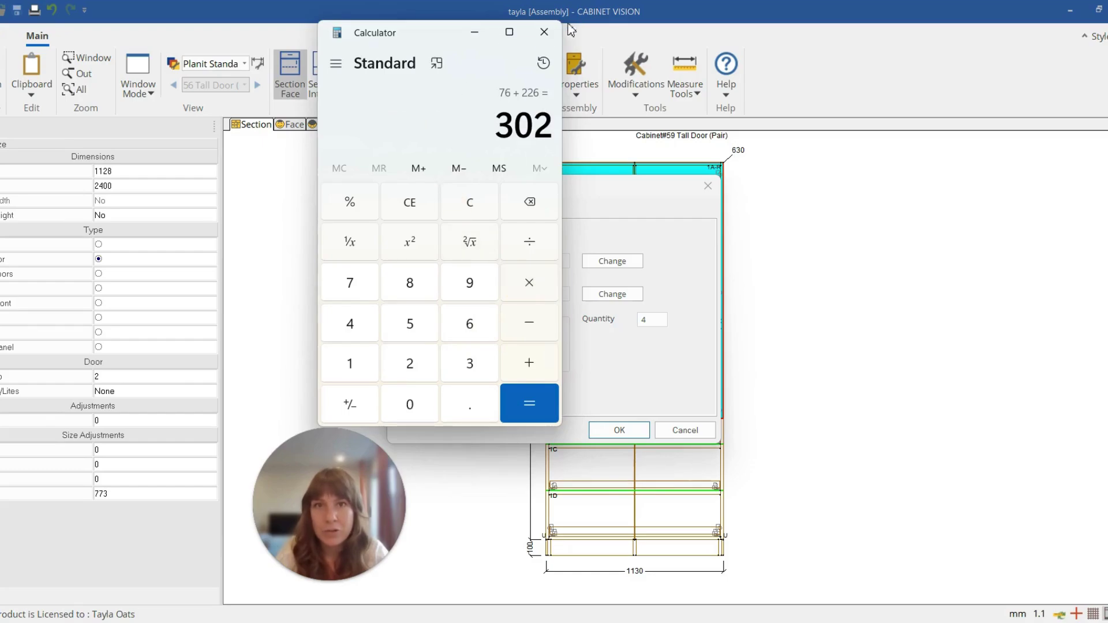
{"action": "left_click", "coordinate": [543, 34]}
Step: Replace the 76.2 Door Bottom hinge distance with 302 and confirm
{"action": "left_click_drag", "start_coordinate": [551, 355], "coordinate": [462, 346]}
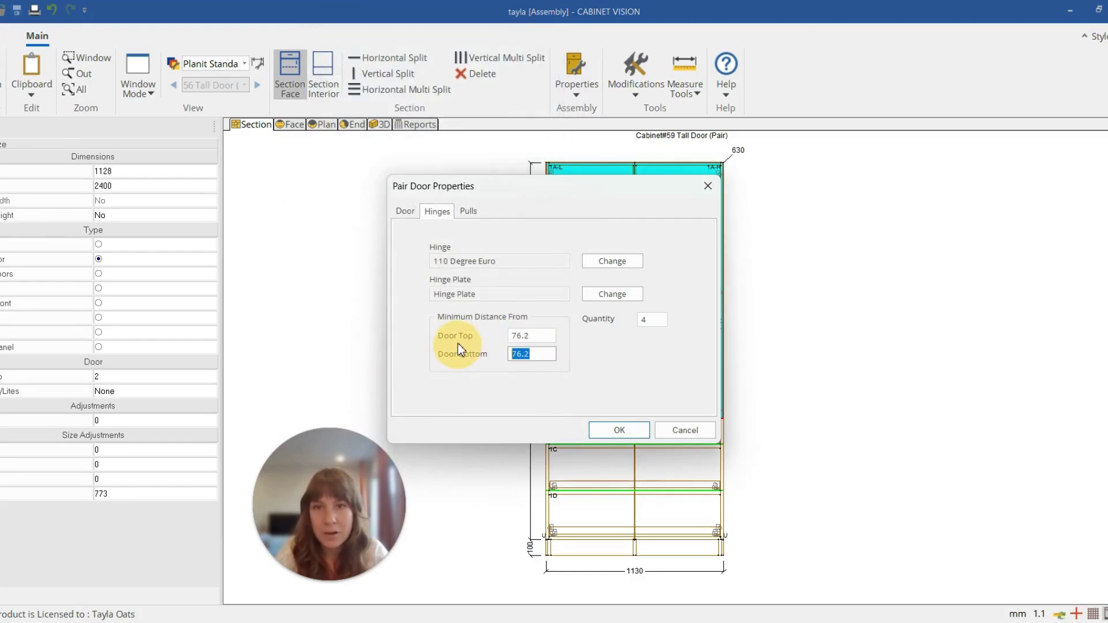
{"action": "type", "text": "302"}
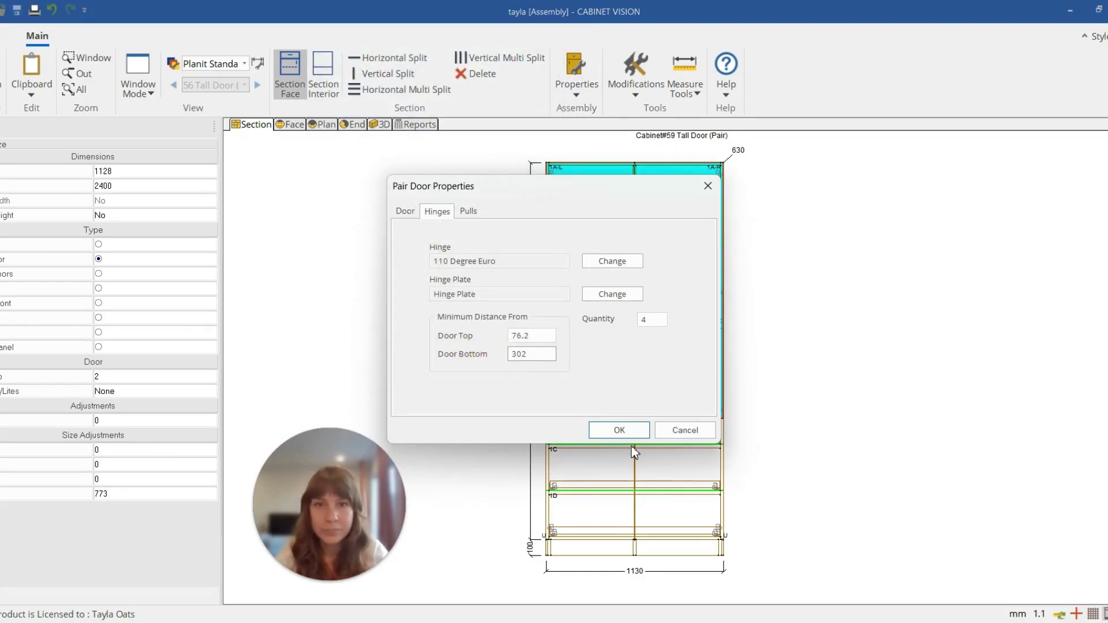
{"action": "left_click", "coordinate": [635, 434]}
{"action": "scroll", "coordinate": [715, 515], "scroll_direction": "up", "scroll_amount": 5}
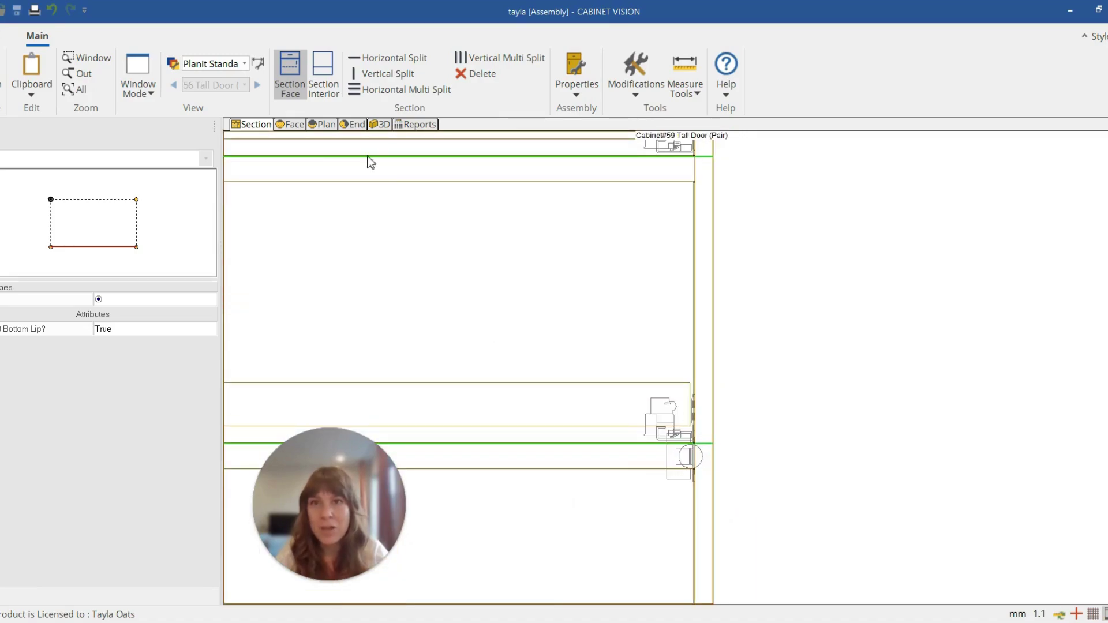
Step: Check the raised hinge in the End view up close, then view the cabinet in 3D
{"action": "left_click", "coordinate": [360, 125]}
{"action": "scroll", "coordinate": [623, 323], "scroll_direction": "down", "scroll_amount": 2}
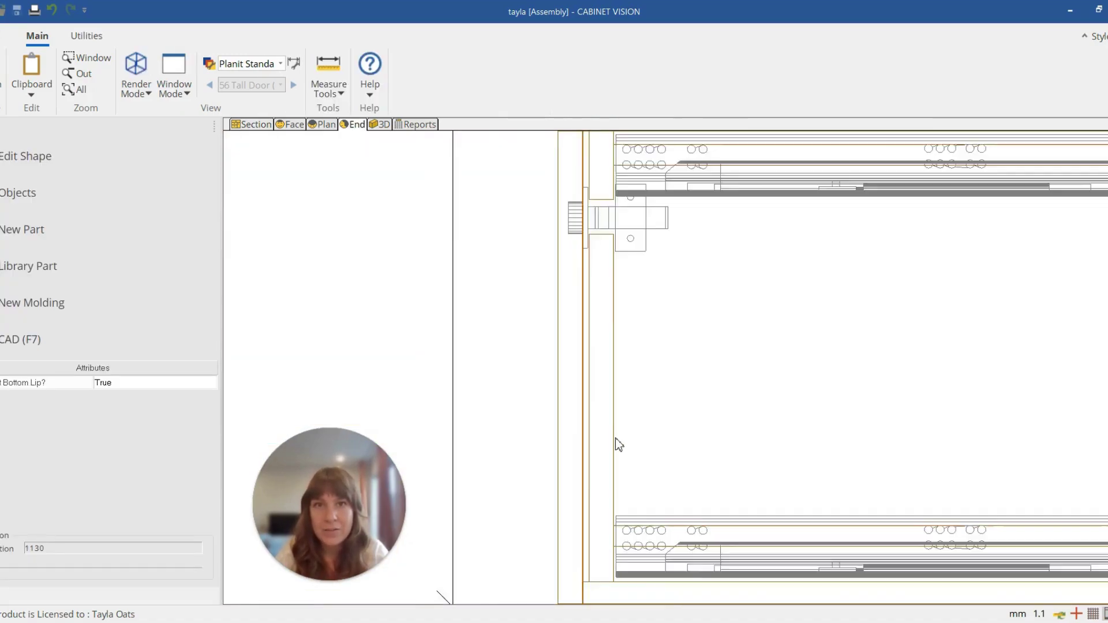
{"action": "scroll", "coordinate": [609, 260], "scroll_direction": "up", "scroll_amount": 3}
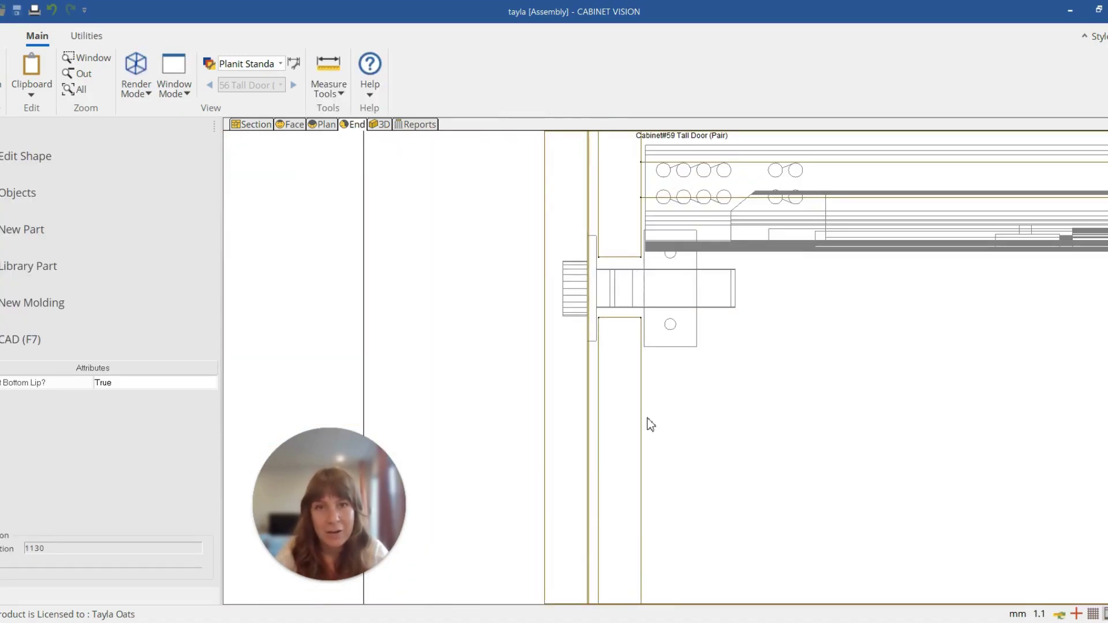
{"action": "scroll", "coordinate": [601, 427], "scroll_direction": "down", "scroll_amount": 5}
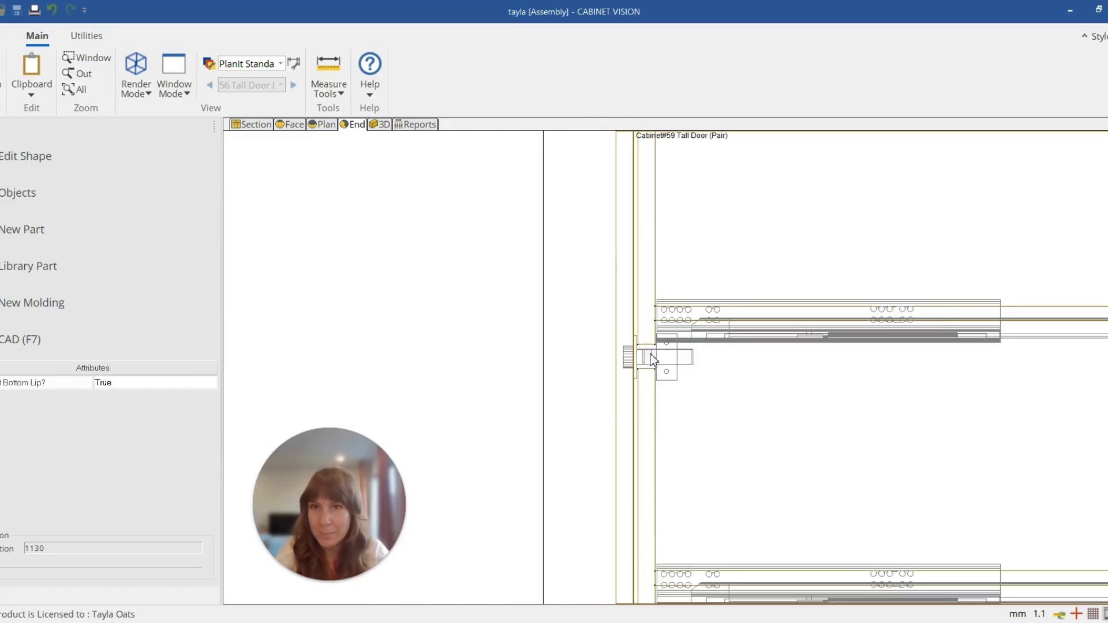
{"action": "left_click", "coordinate": [381, 125]}
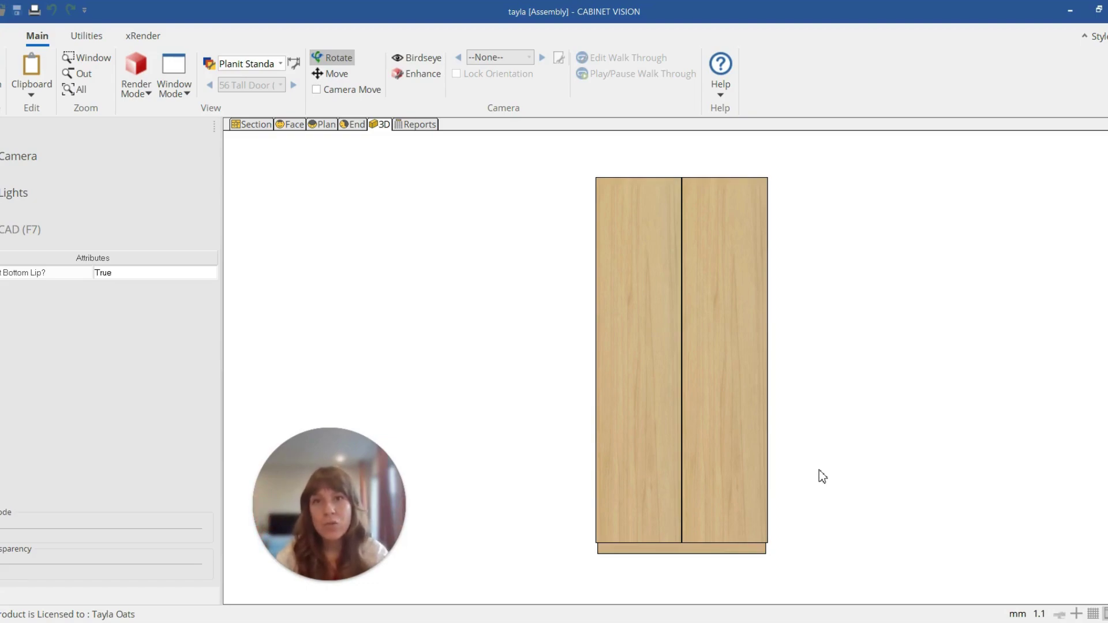
Step: In the Section view, select the upper doors to inspect them, then clear the selection
{"action": "left_click", "coordinate": [245, 125]}
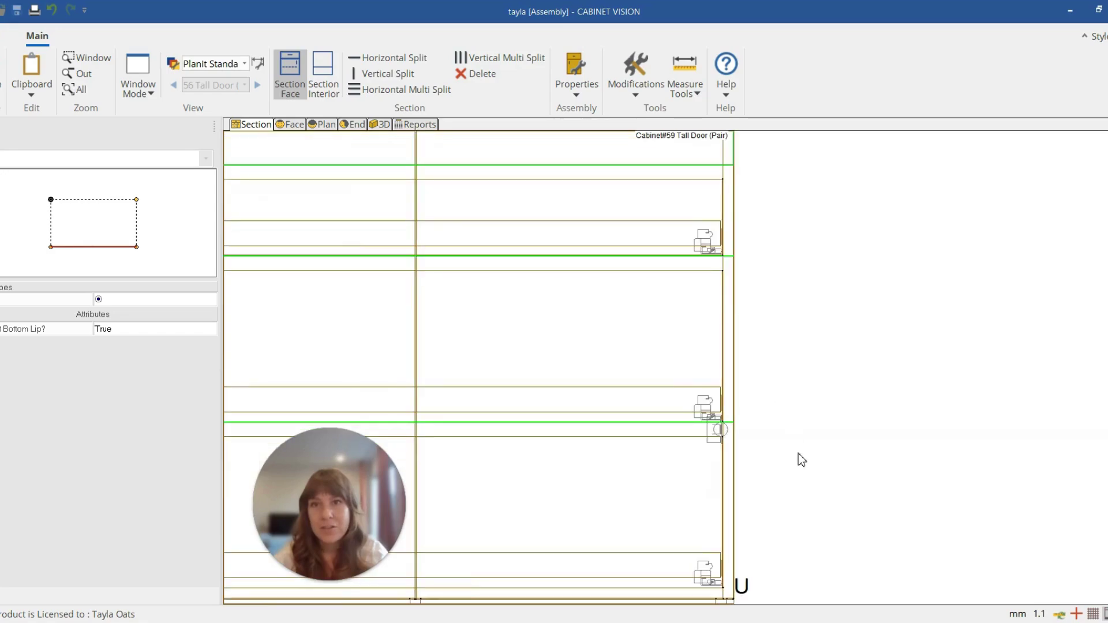
{"action": "left_click", "coordinate": [681, 296]}
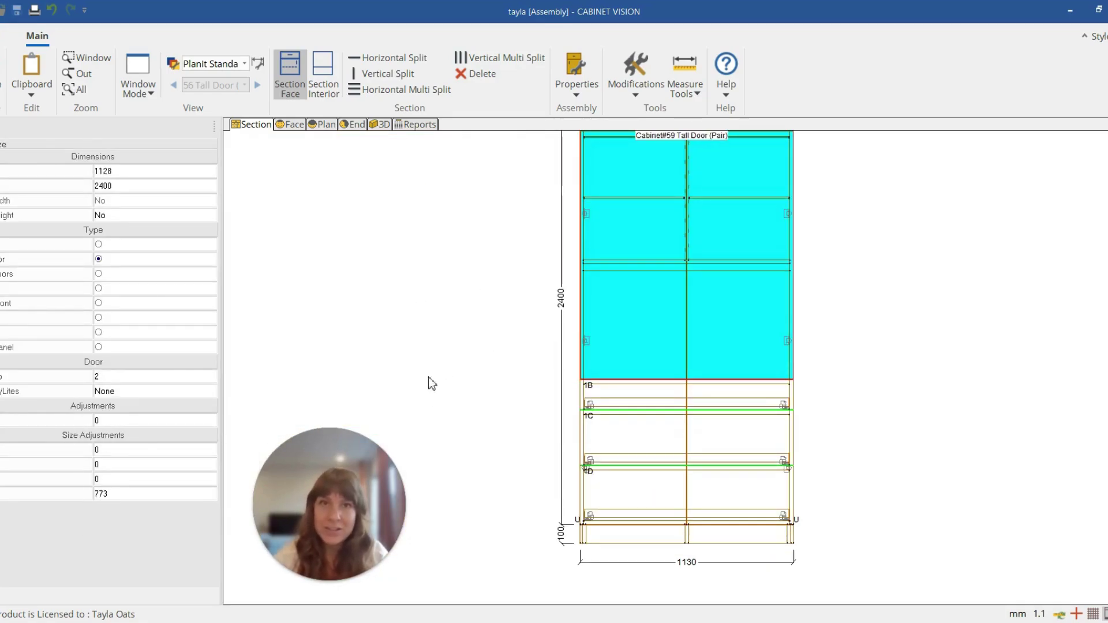
{"action": "left_click", "coordinate": [234, 124]}
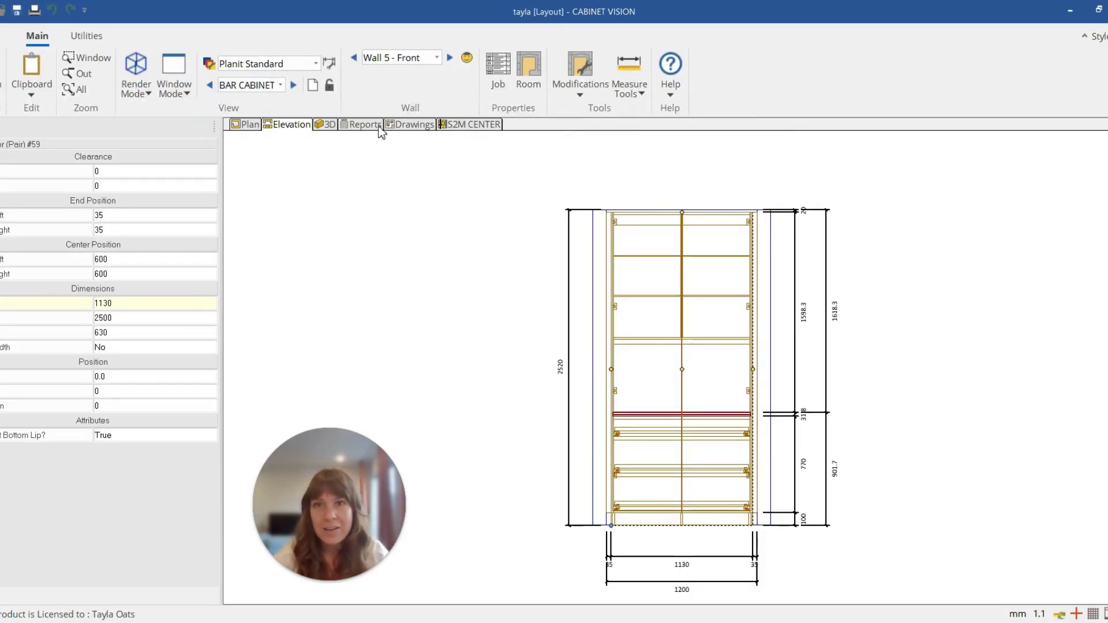
Step: Return to the room layout containing cabinet #59 and the bar cabinet
{"action": "left_click", "coordinate": [327, 126]}
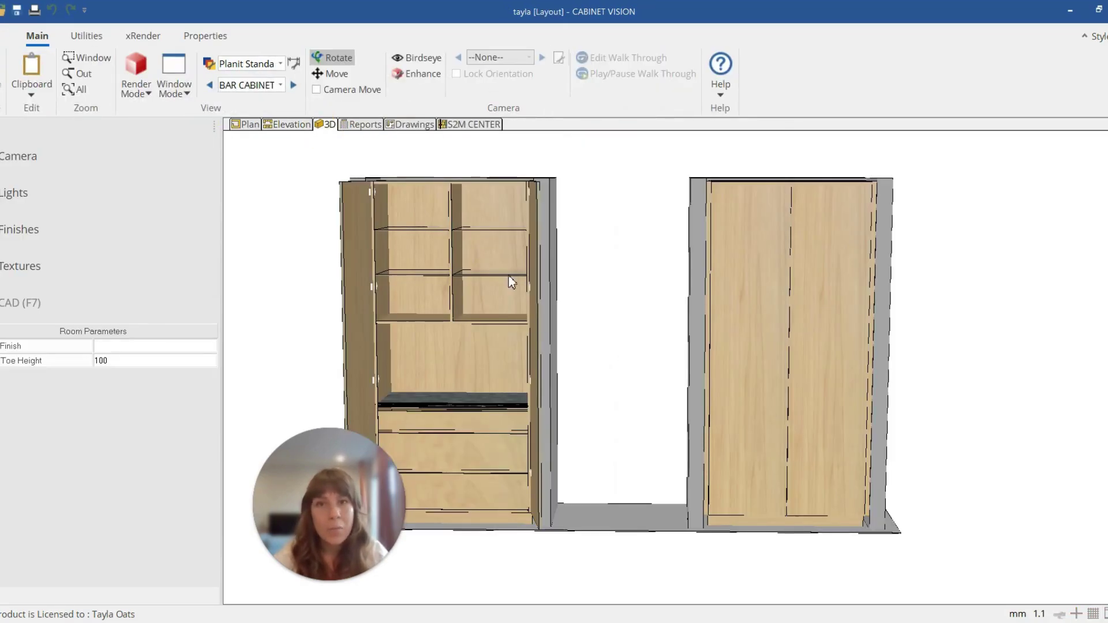